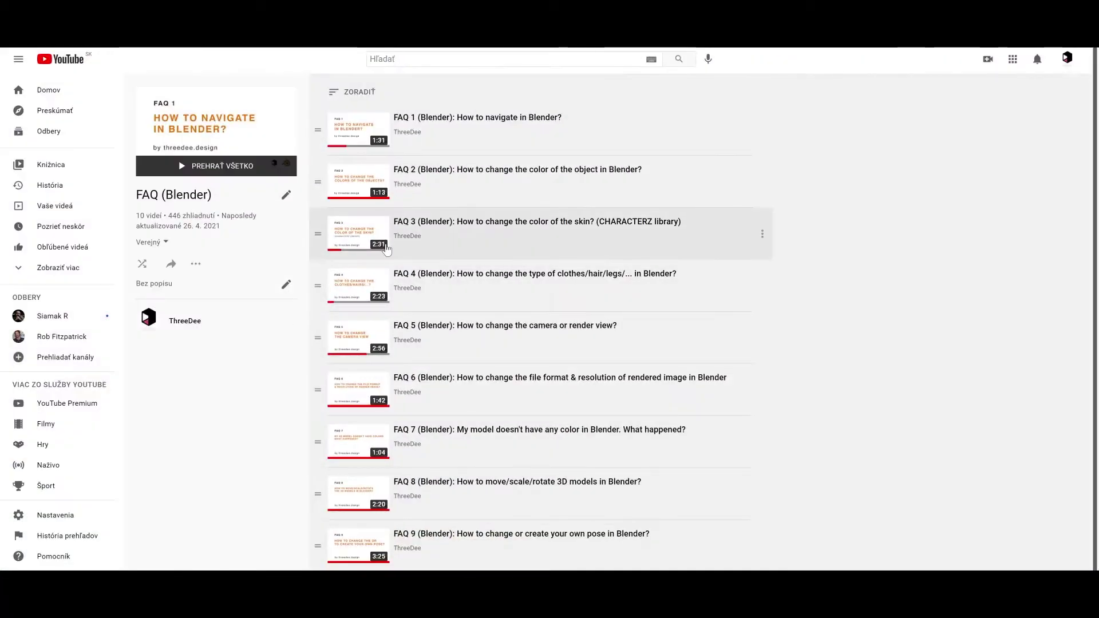
Step: Look through the FAQ (Blender) playlist's tutorial videos
scroll(440, 143, down, 1)
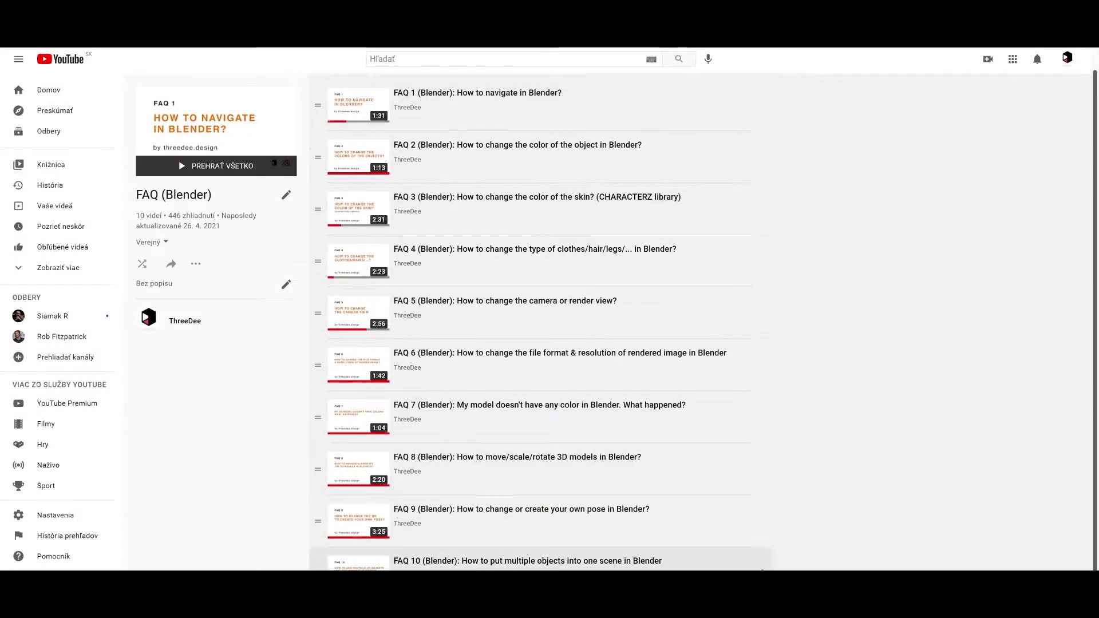
scroll(417, 312, up, 1)
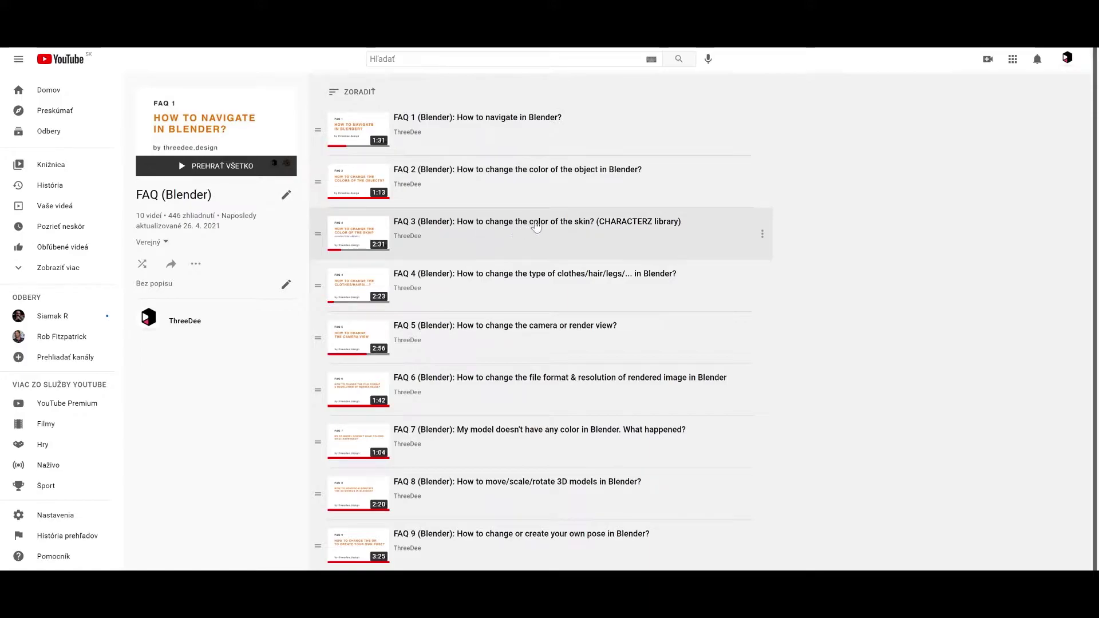
scroll(470, 336, down, 1)
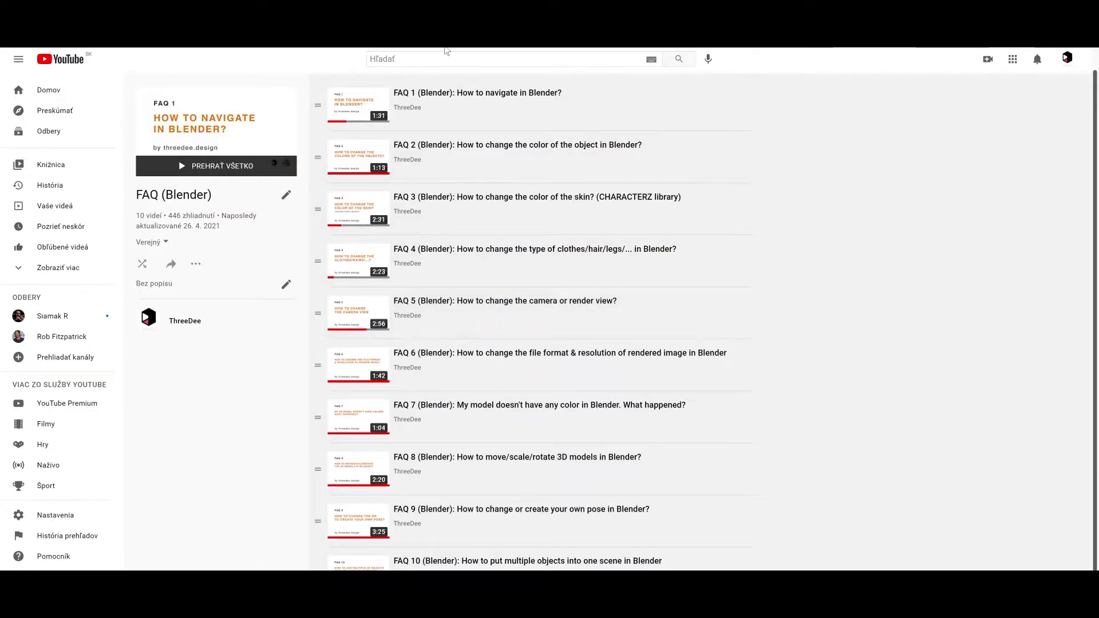
scroll(526, 348, up, 1)
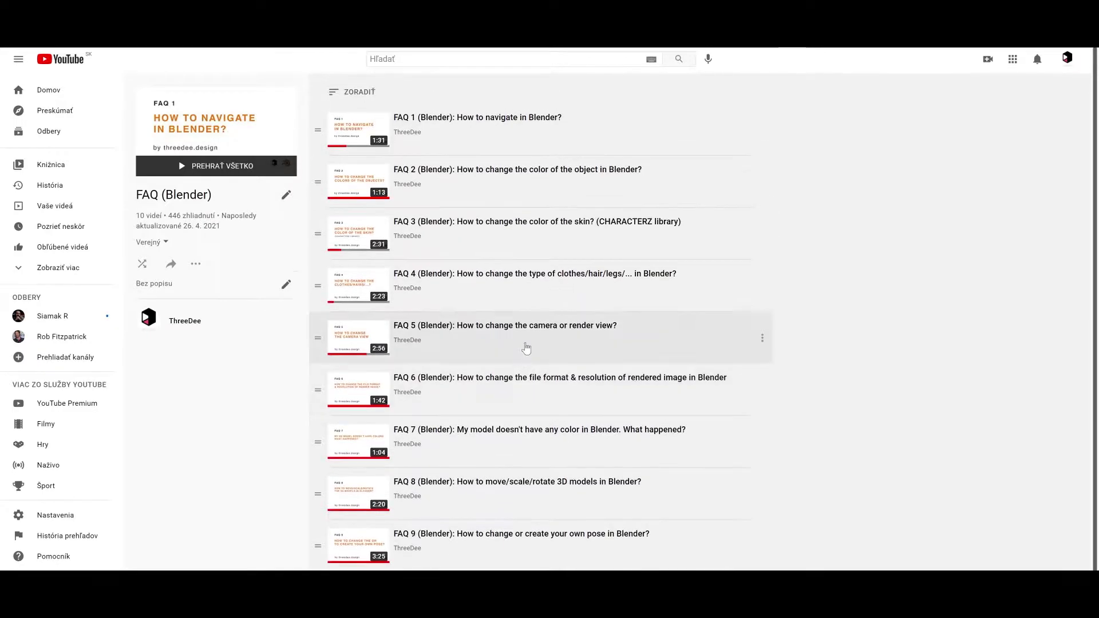
scroll(591, 221, down, 1)
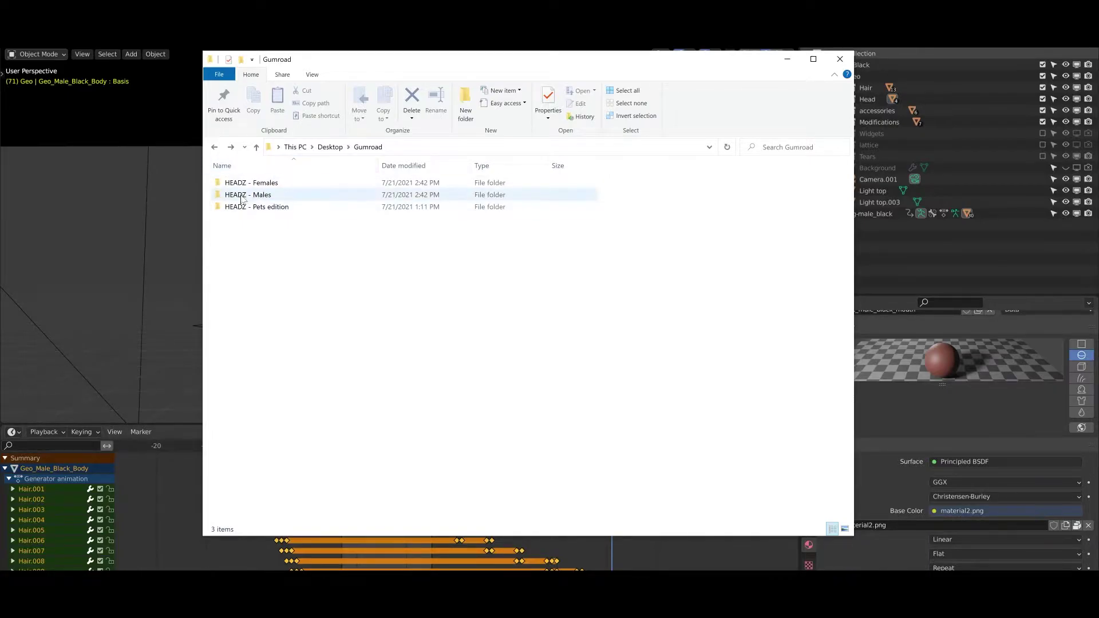
Step: In Blender, select the male character's rig by its hand control and switch it to Pose Mode
drag(368, 60, 472, 60)
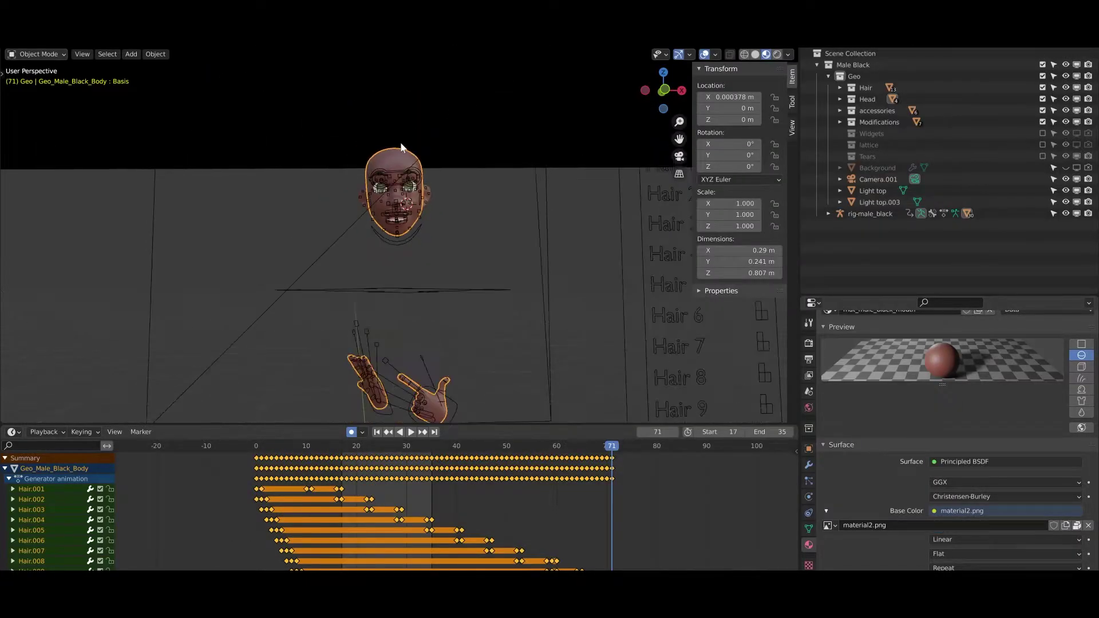
scroll(383, 200, down, 2)
click(413, 378)
key(ctrl+Tab)
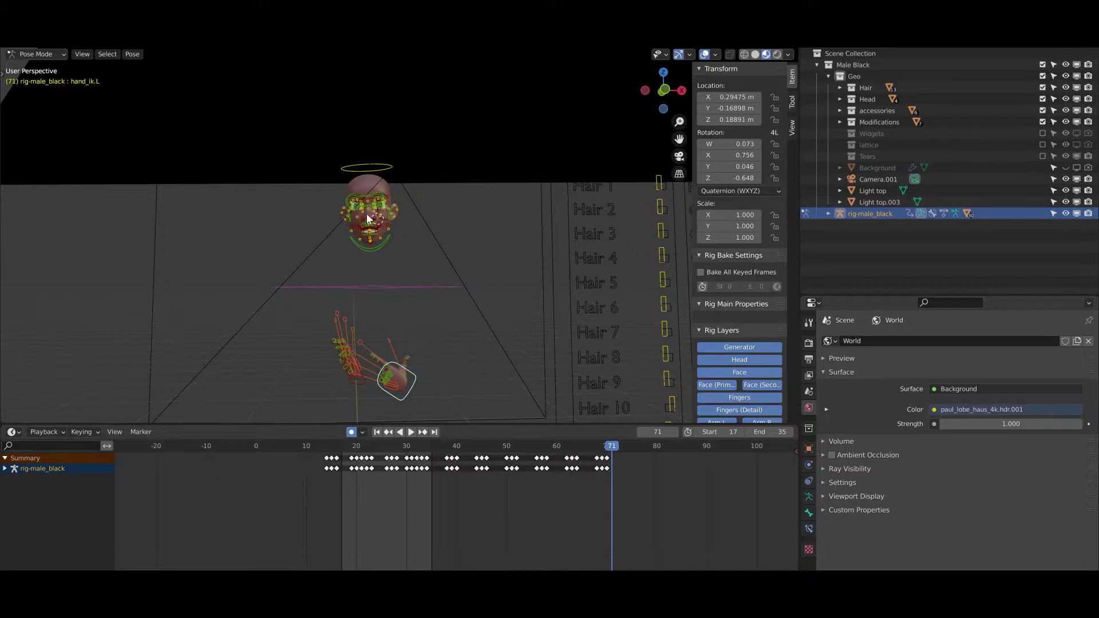
Step: Try out the Hair 1 slider by moving it to 0.02 m and back to 0 m, keeping the rig in Pose Mode
middle_drag(368, 218, 456, 268)
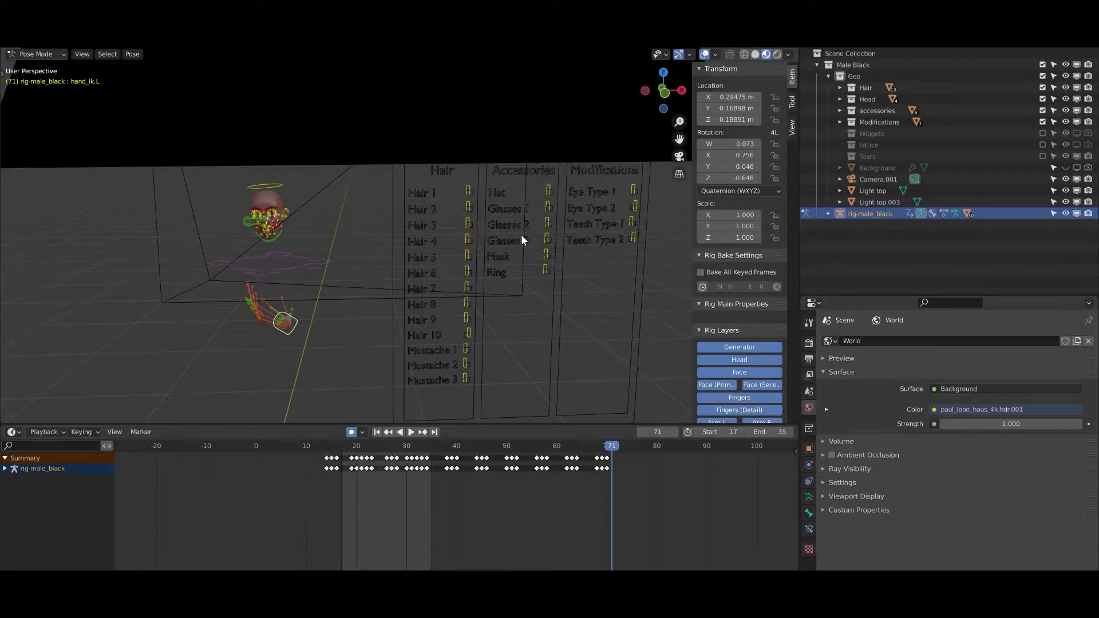
click(471, 185)
key(g)
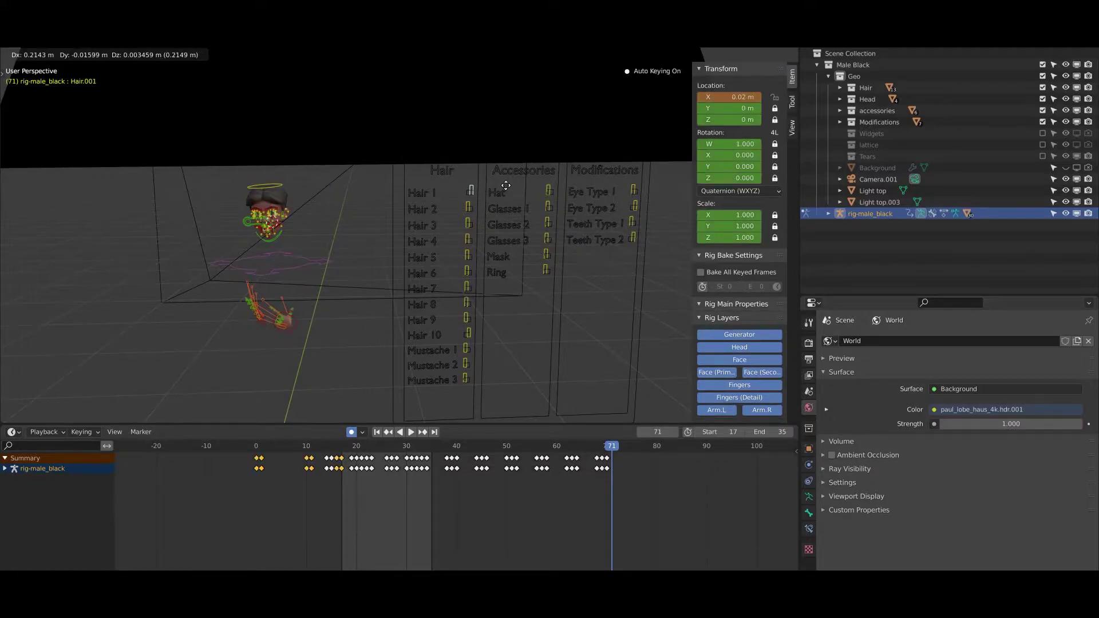
click(157, 118)
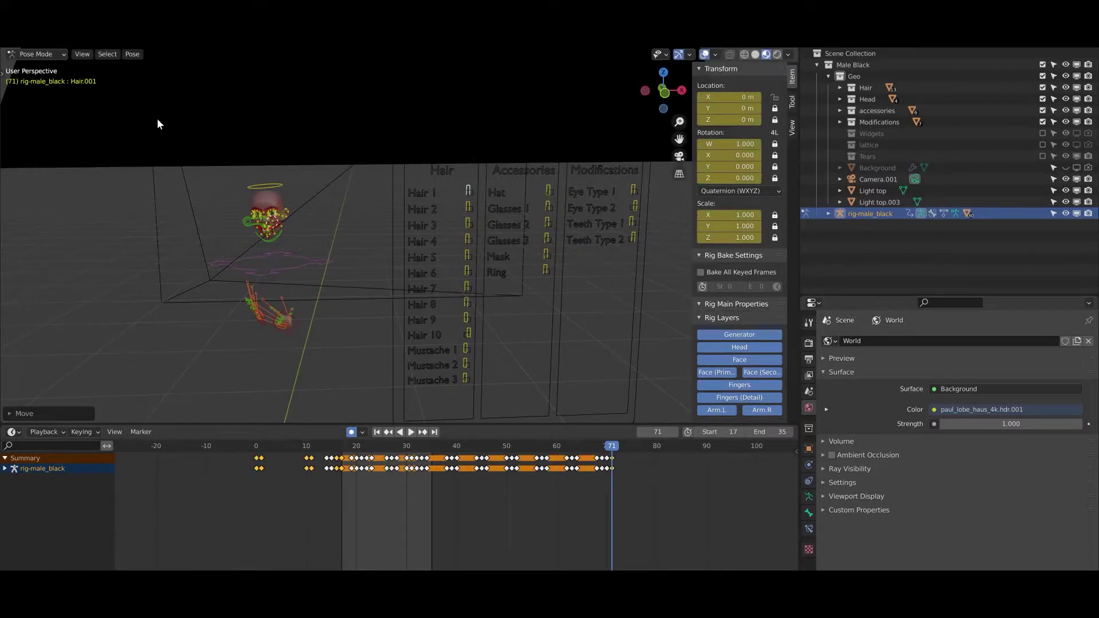
click(32, 56)
click(47, 91)
click(470, 201)
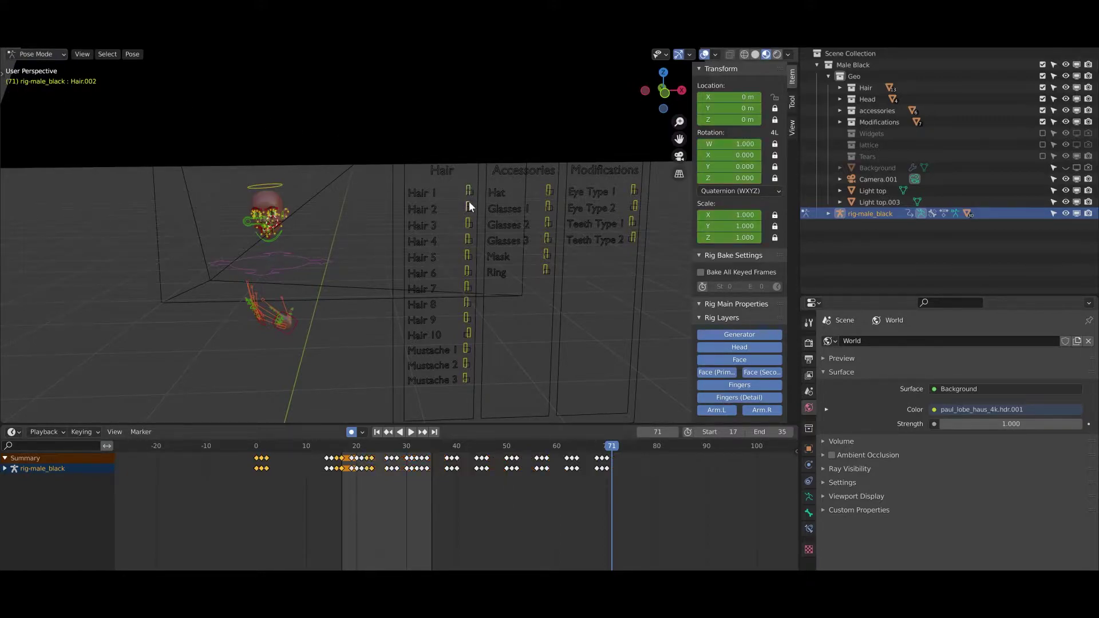
Step: Move the Hair 1 slider to 0.02 m to show the first hairstyle on the head
click(467, 186)
key(g)
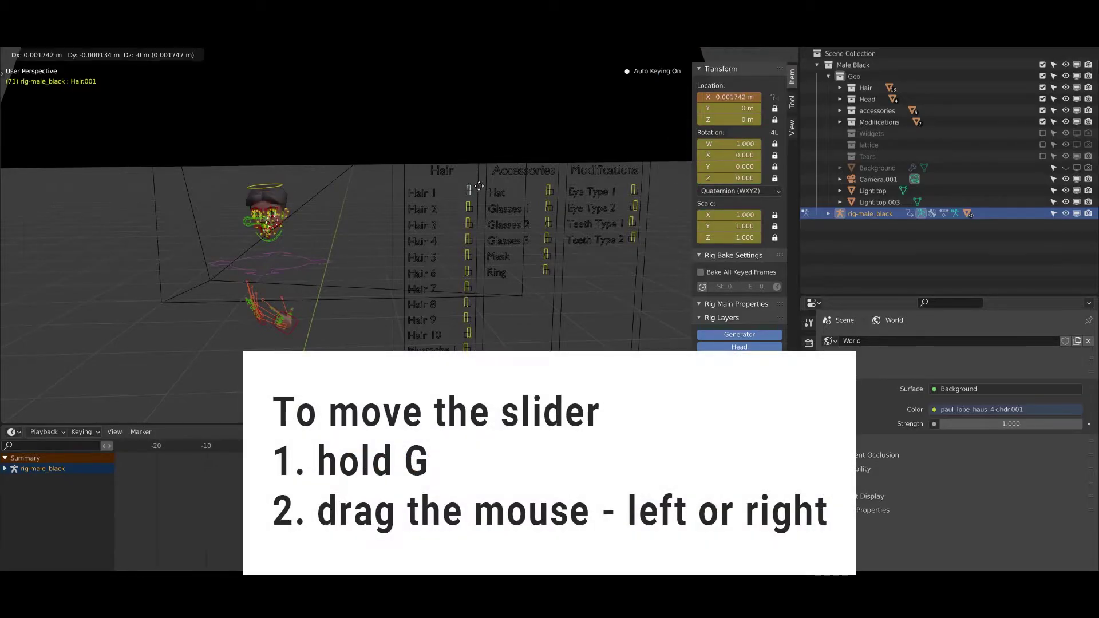
click(471, 207)
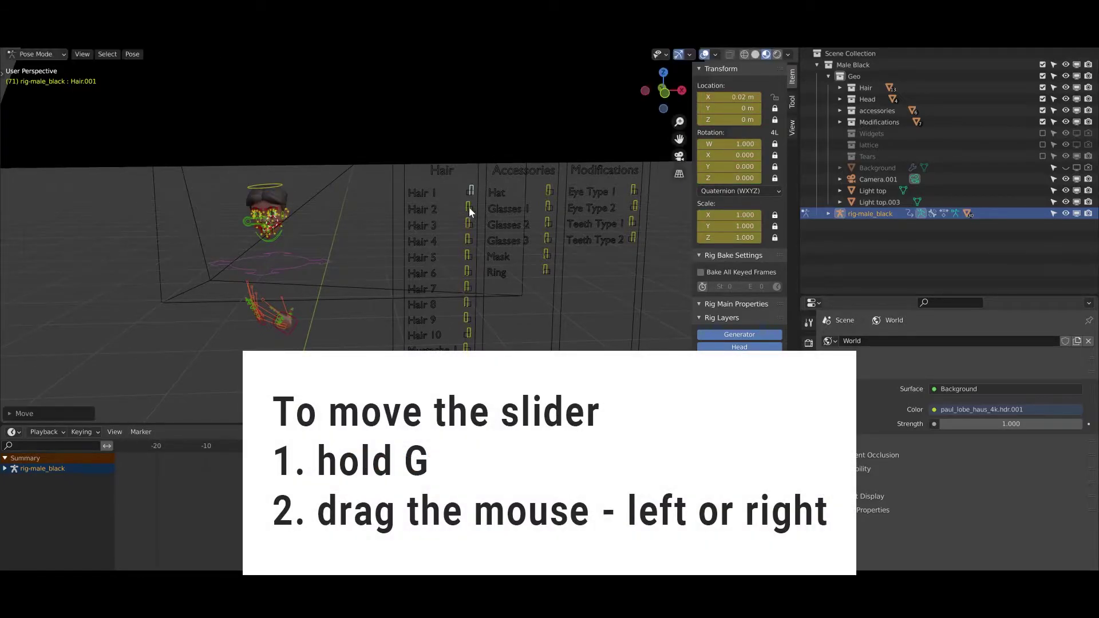
Step: Replace the hairstyle by switching on the Hair 2 slider and returning the Hair 1 slider to 0 m
click(468, 200)
key(g)
click(477, 194)
click(470, 185)
key(g)
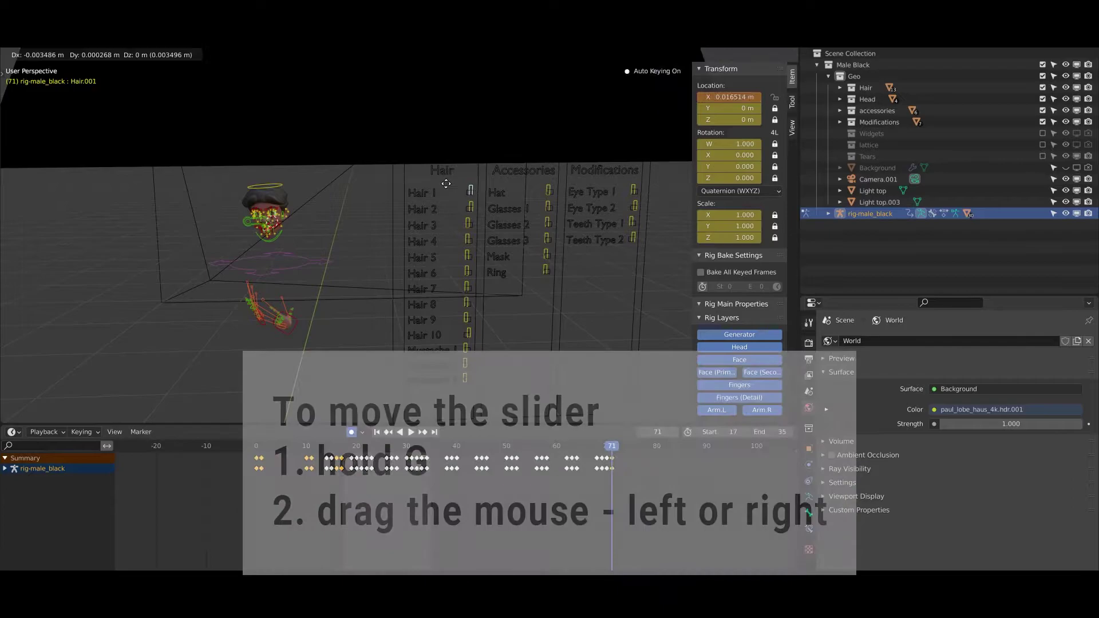
click(461, 189)
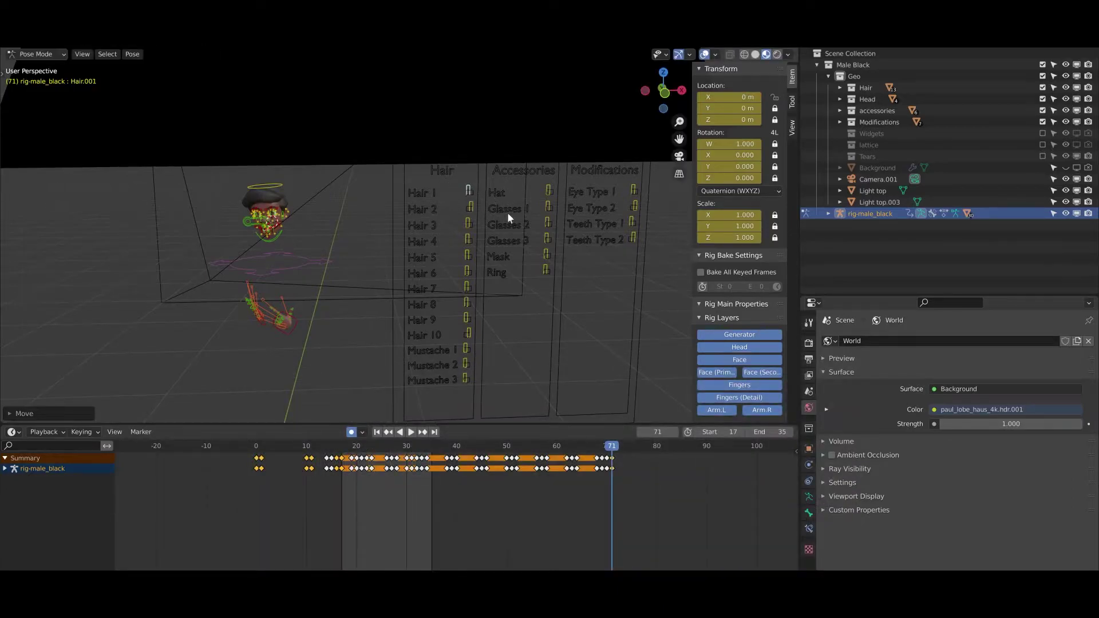
Step: Turn on the Mask accessory slider at 0.02 m and return it to 0 m
click(546, 251)
key(g)
click(553, 252)
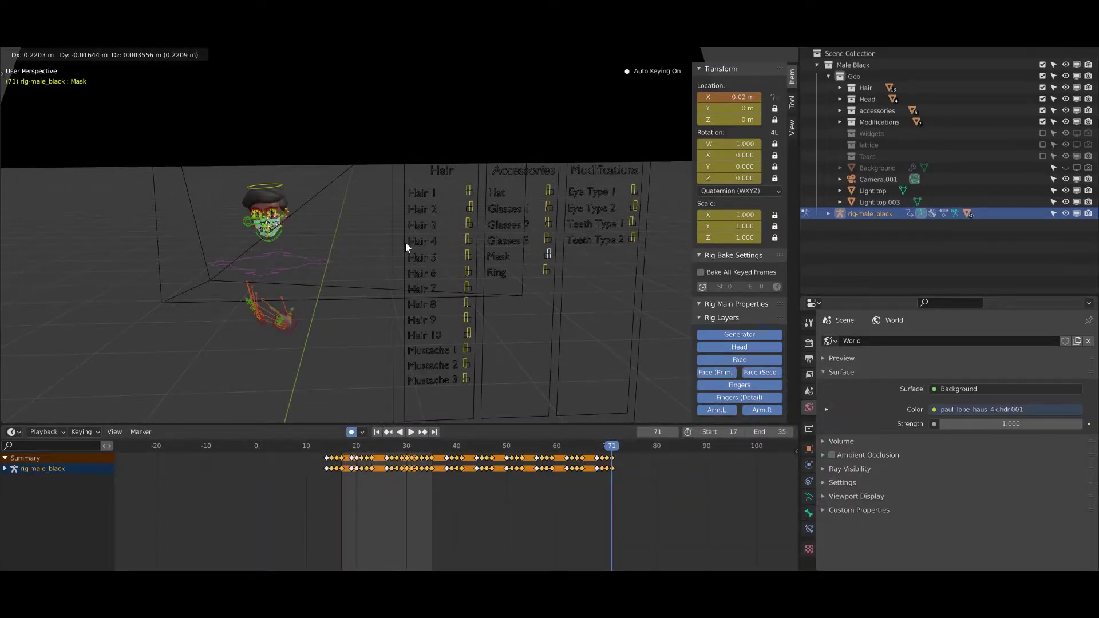
shift+middle_drag(291, 204, 380, 206)
scroll(356, 203, up, 3)
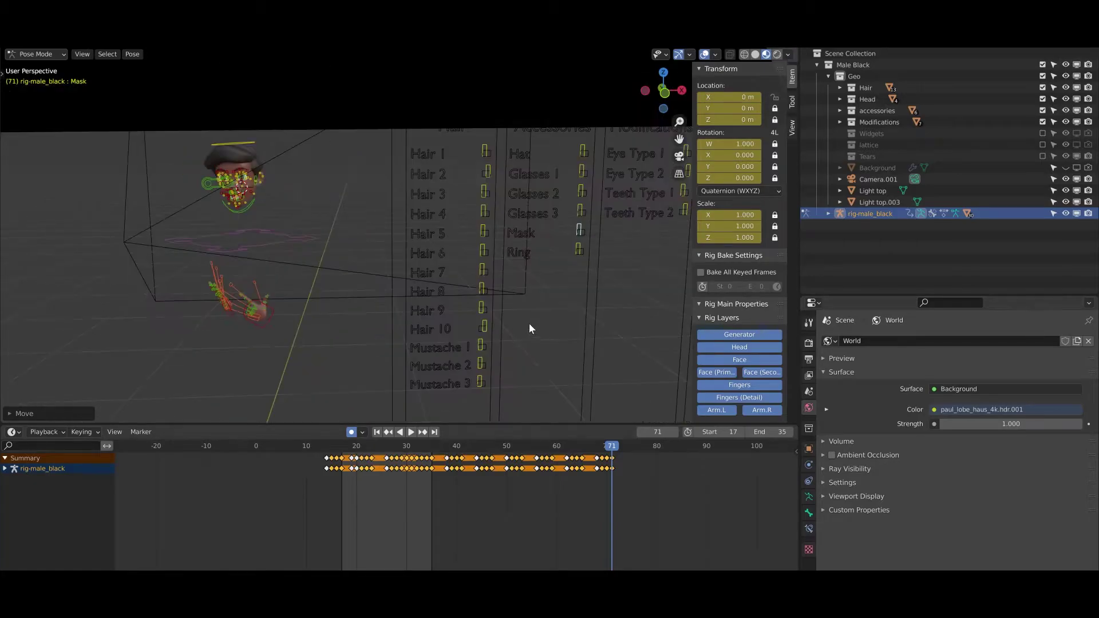
Step: Toggle Simplify on and off in the scene's render settings to compare the head's detail up close
click(810, 361)
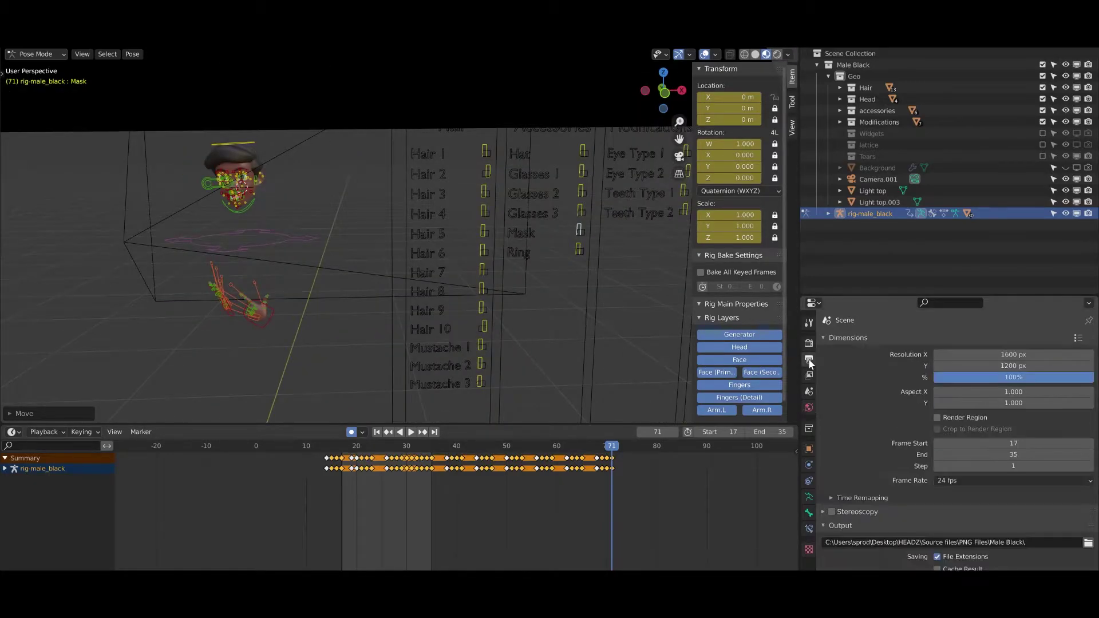
click(810, 344)
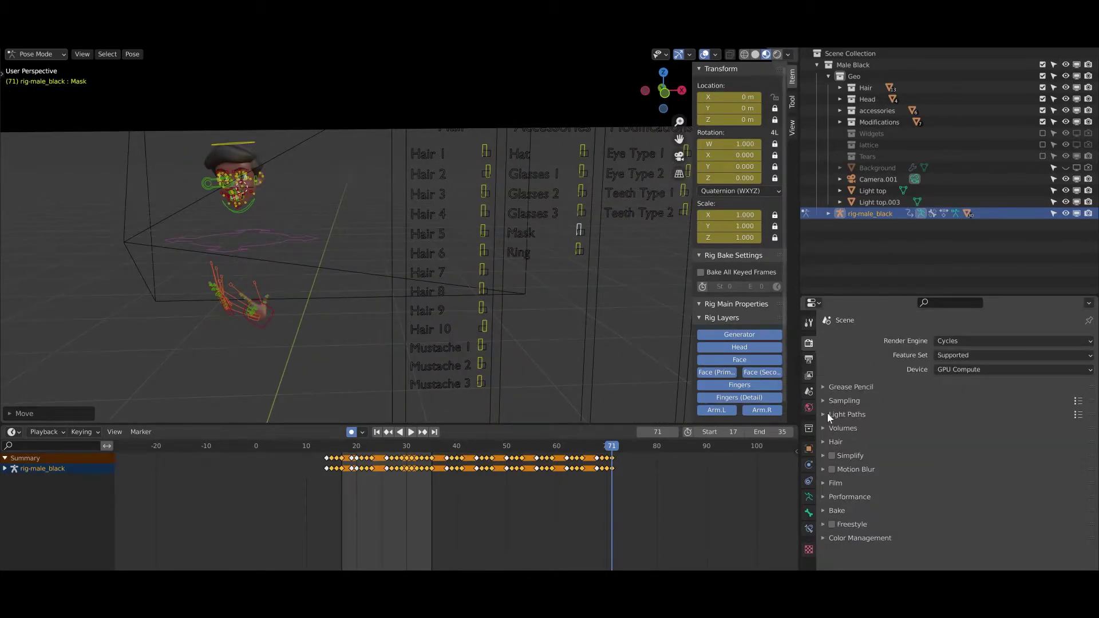
click(832, 455)
scroll(186, 153, up, 2)
shift+middle_drag(187, 153, 414, 184)
scroll(410, 247, up, 3)
scroll(401, 235, up, 2)
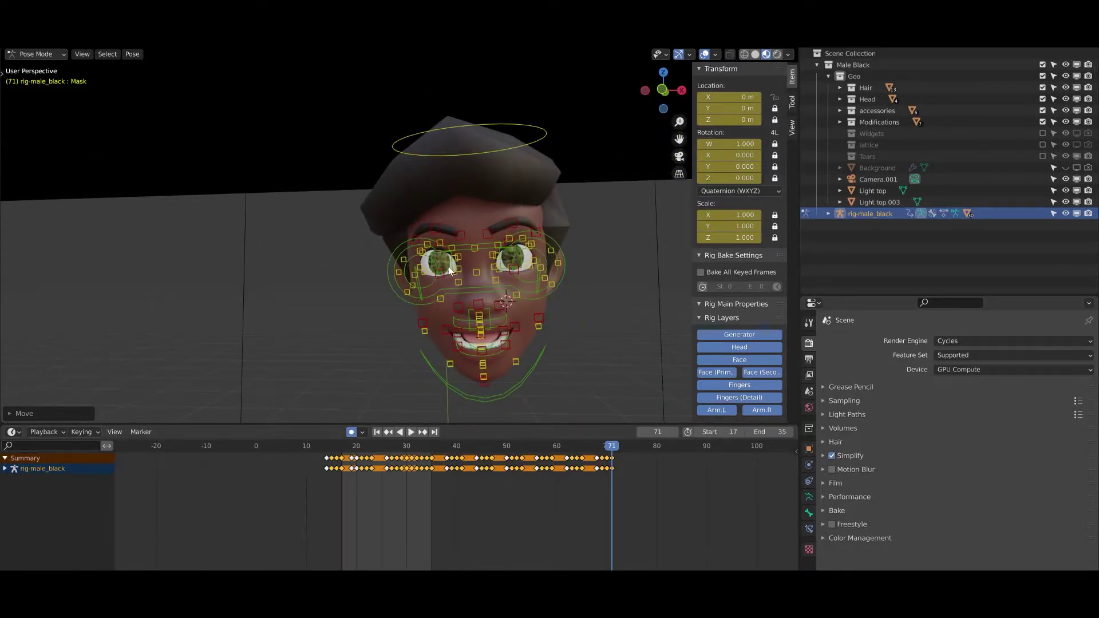
click(832, 456)
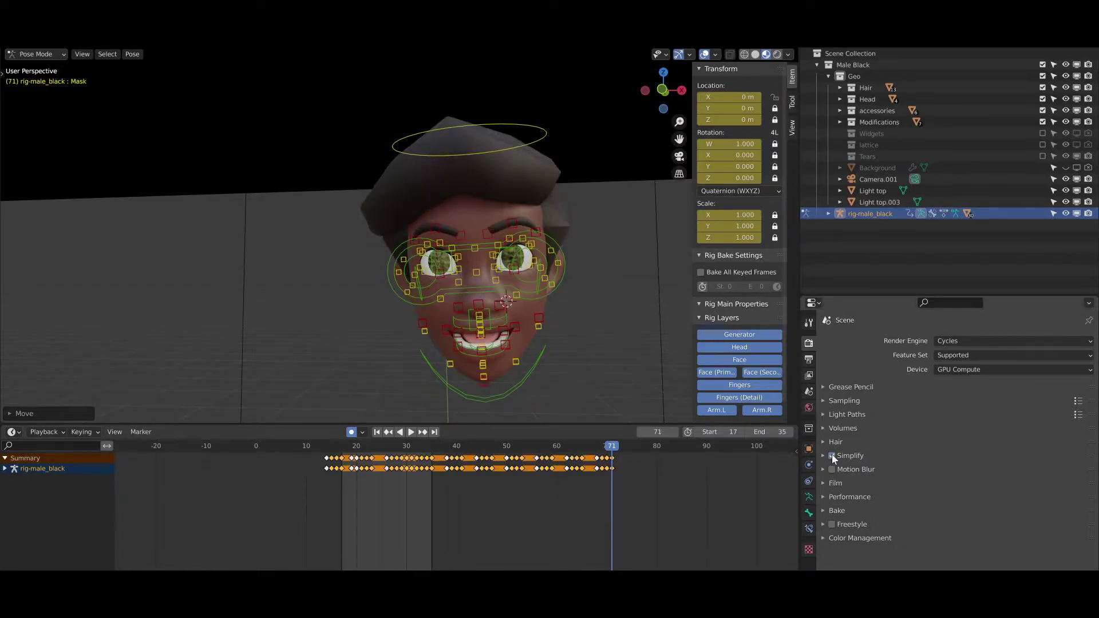
Step: Try moving the Mask slider with Simplify disabled, leaving it at 0 m
scroll(503, 252, down, 5)
shift+middle_drag(503, 247, 351, 176)
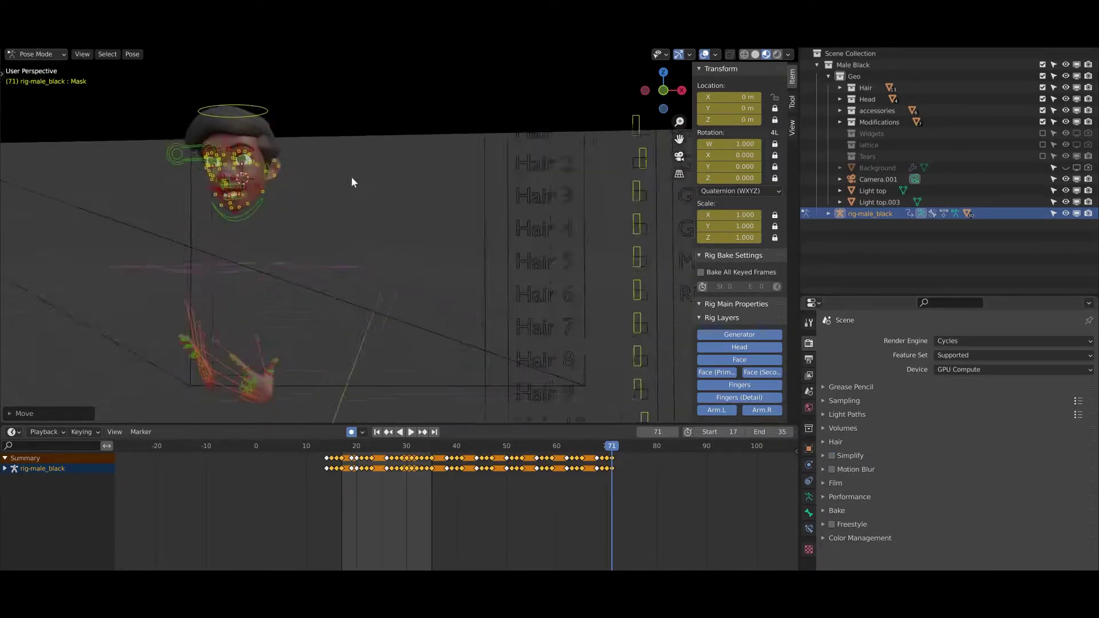
scroll(355, 178, down, 3)
shift+middle_drag(564, 234, 504, 233)
key(g)
click(561, 236)
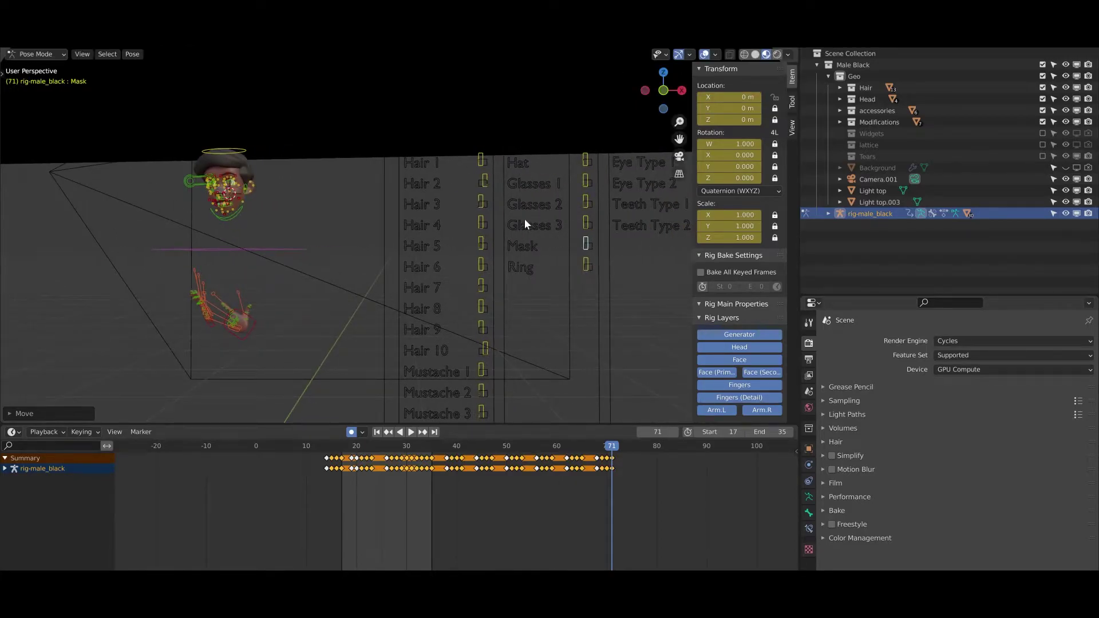
Step: Select the head's facial controls together with the large base control and show the rig's pose library
middle_drag(294, 219, 368, 227)
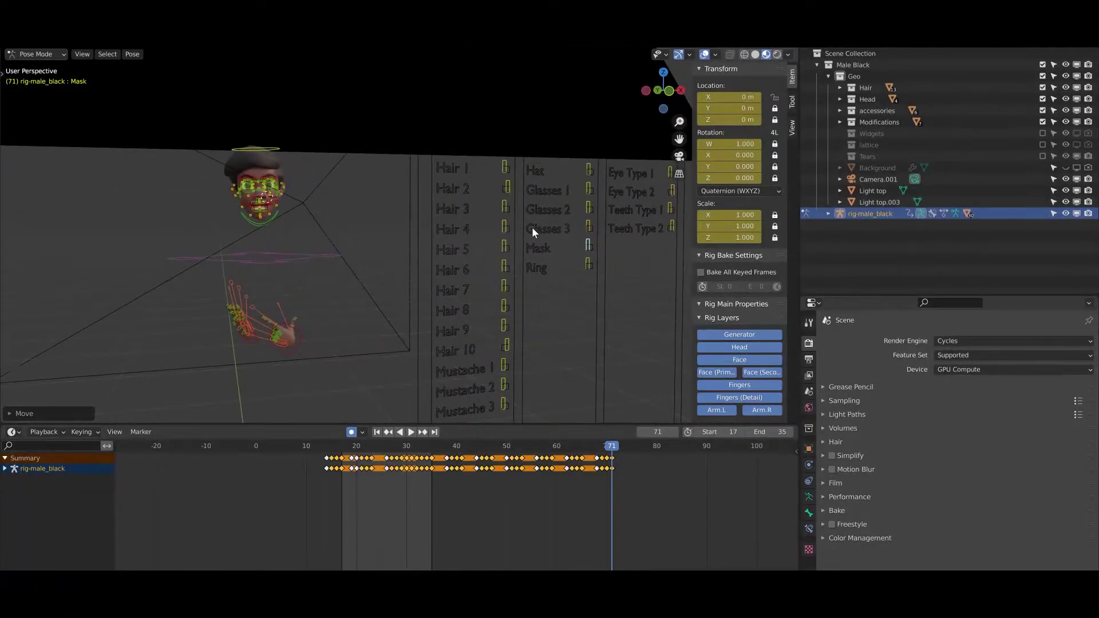
drag(197, 142, 315, 249)
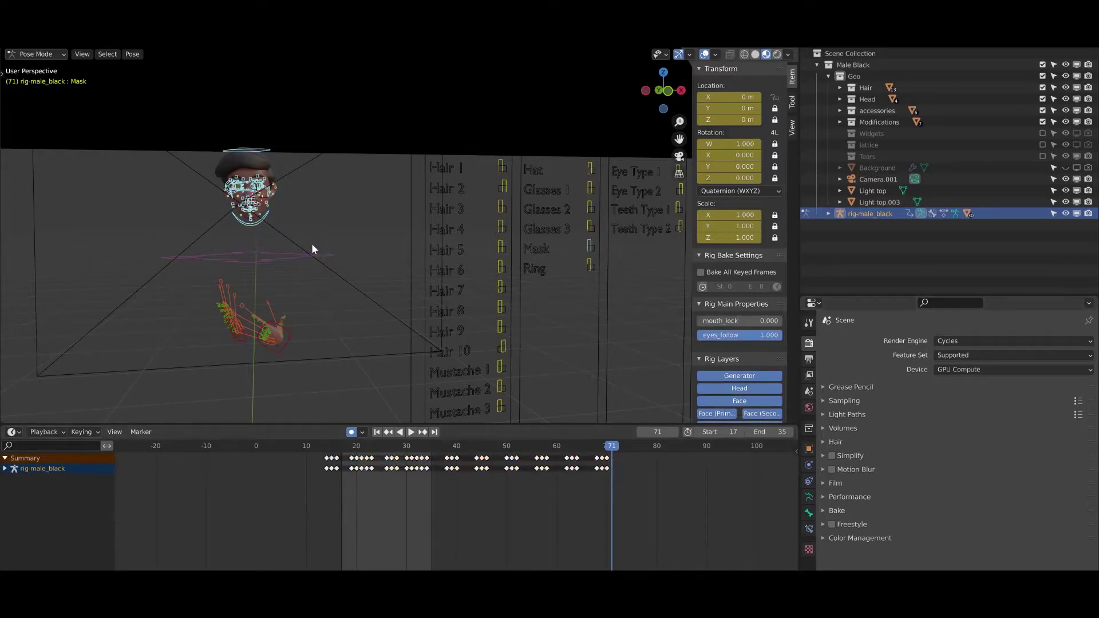
key(KP_Decimal)
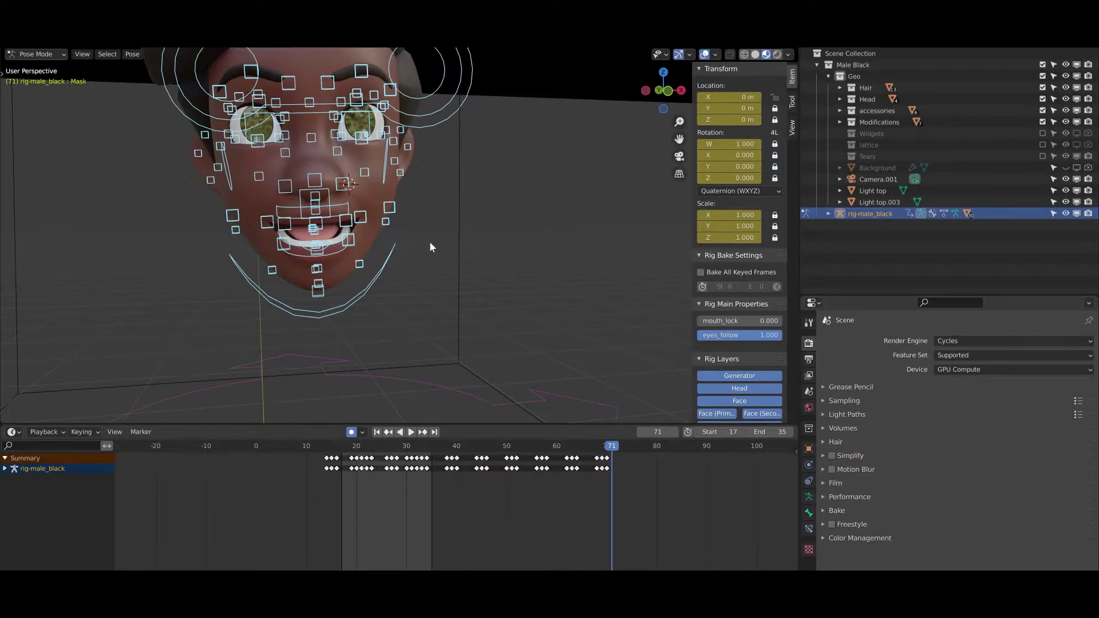
click(808, 496)
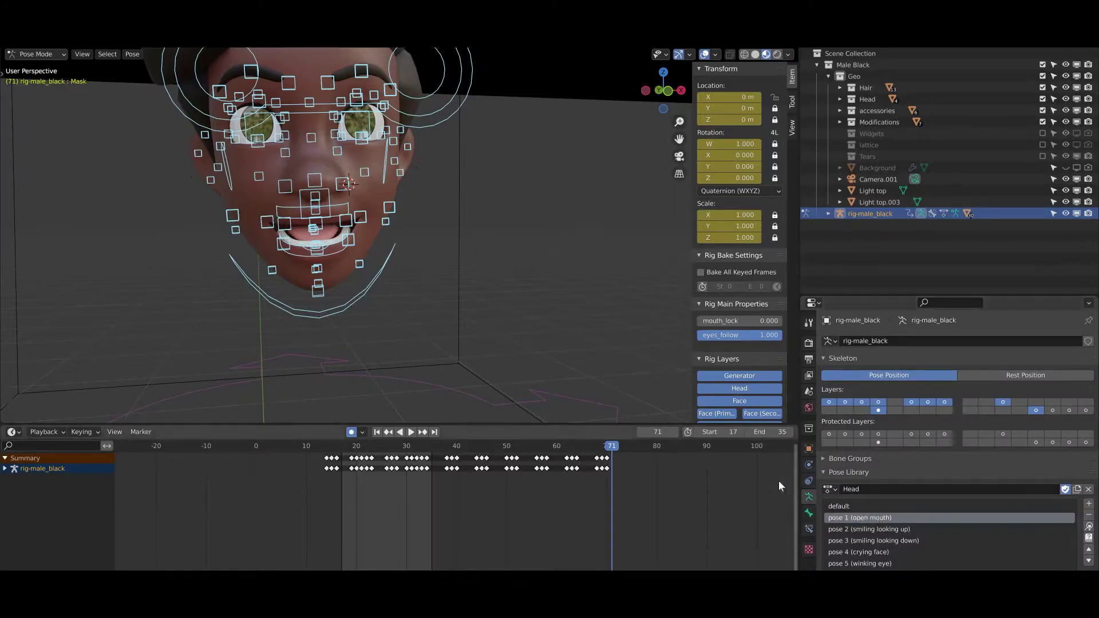
scroll(424, 268, down, 5)
drag(308, 152, 498, 352)
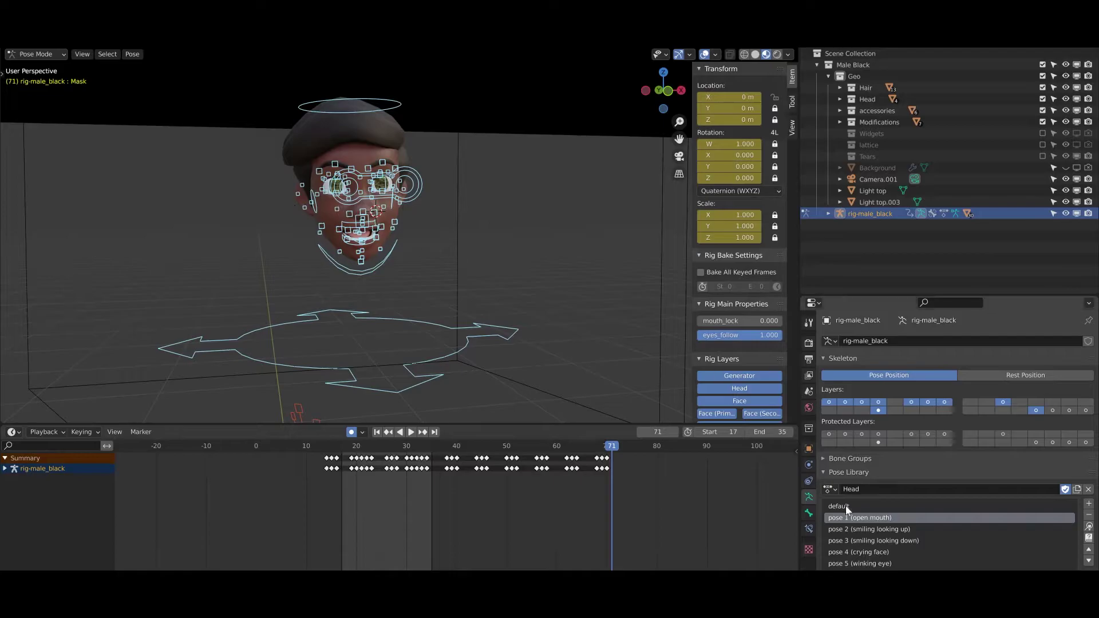
Step: Choose the Head pose library and apply pose 1 (open mouth) to the selected controls
click(830, 489)
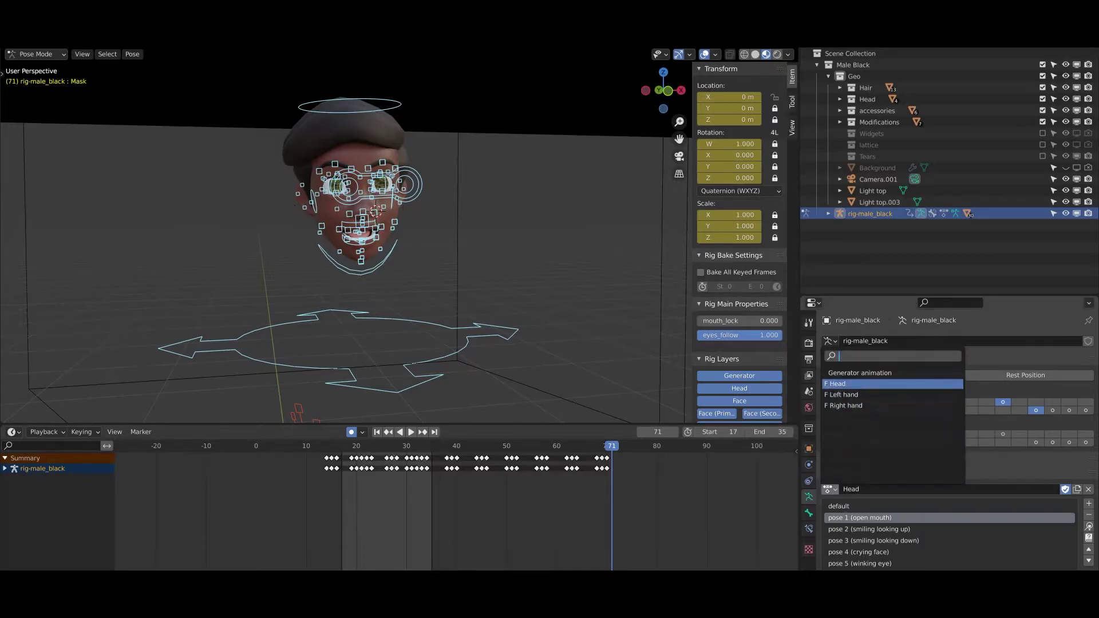
click(840, 385)
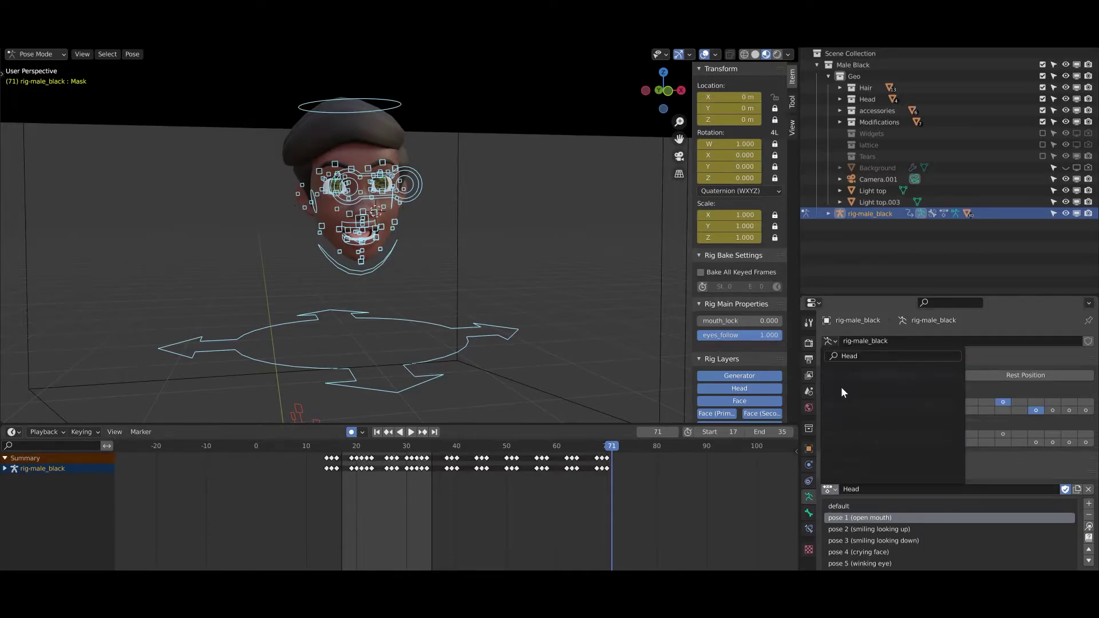
click(853, 528)
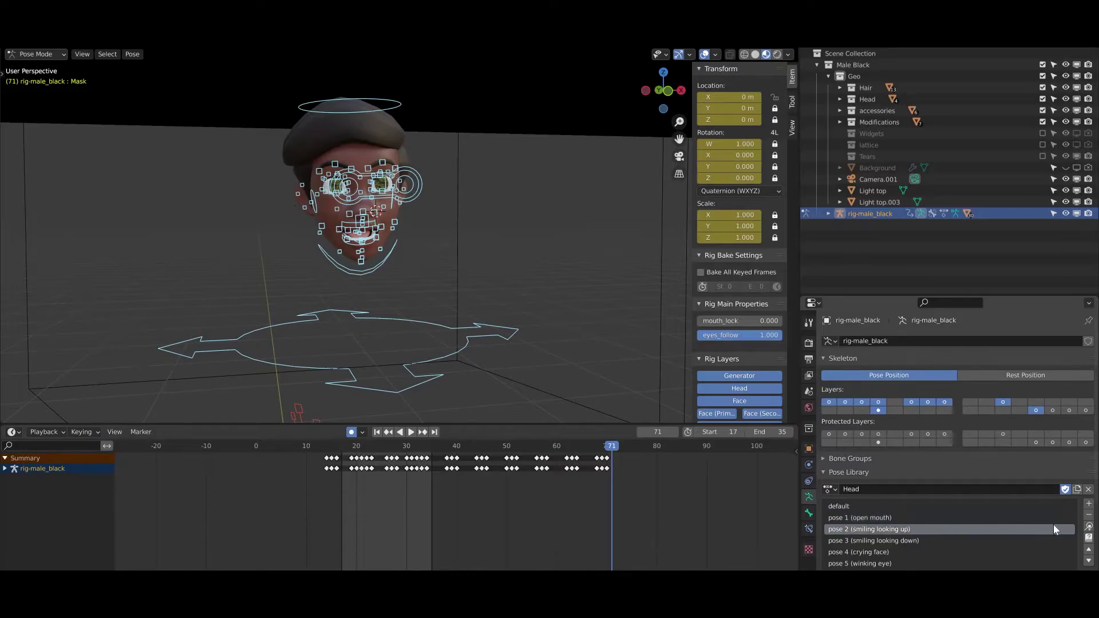
click(873, 521)
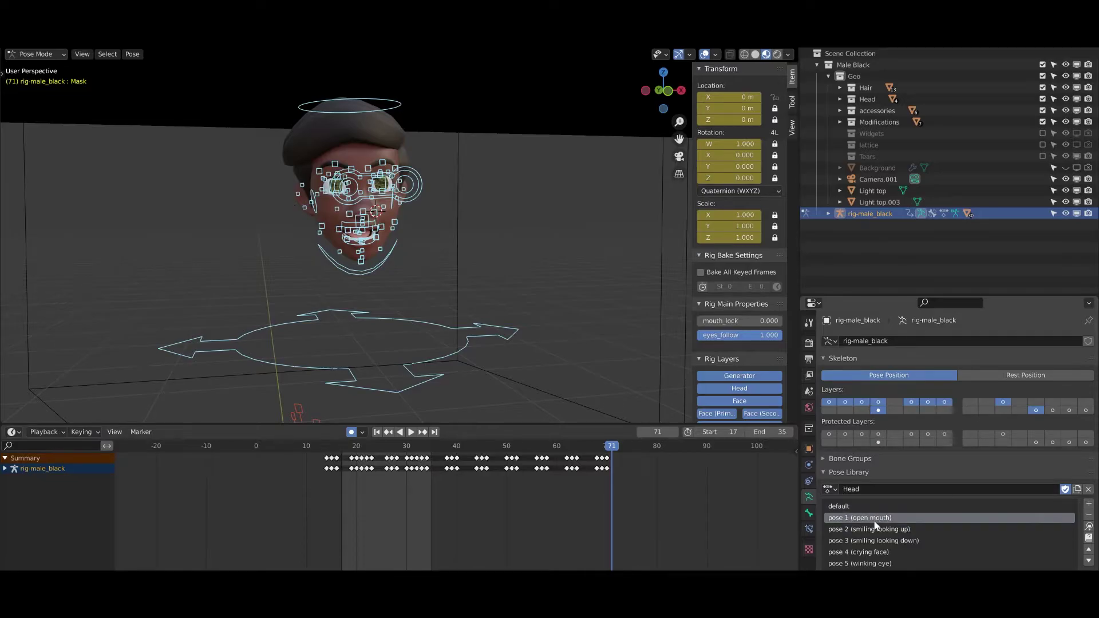
click(1089, 527)
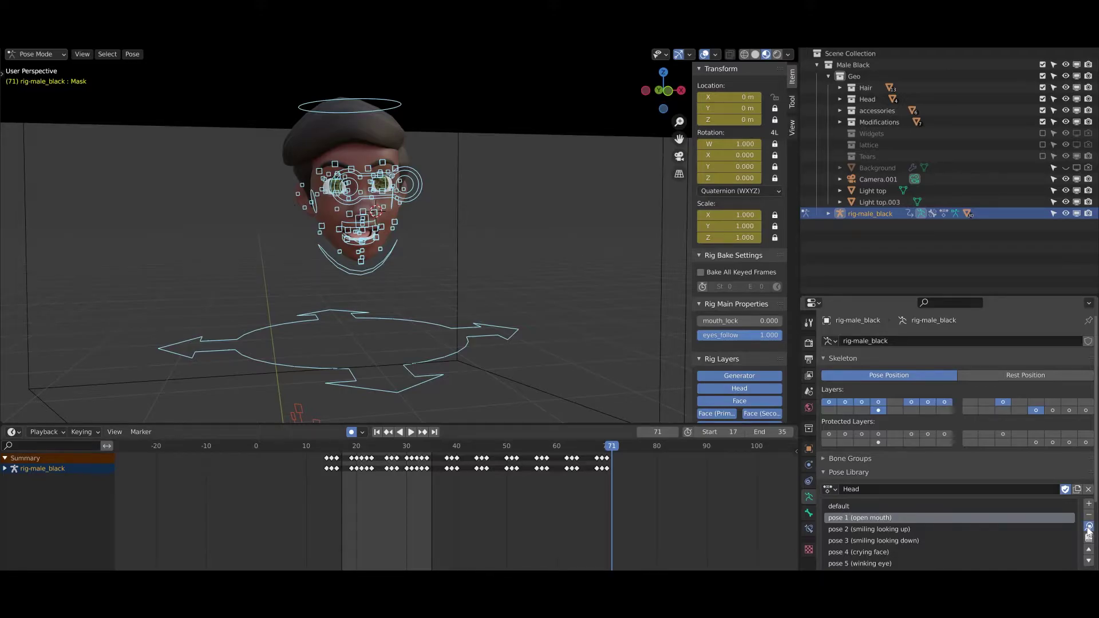
Step: Apply pose 2 (smiling looking up) to the head, followed by pose 3 (smiling looking down)
click(915, 529)
click(1089, 527)
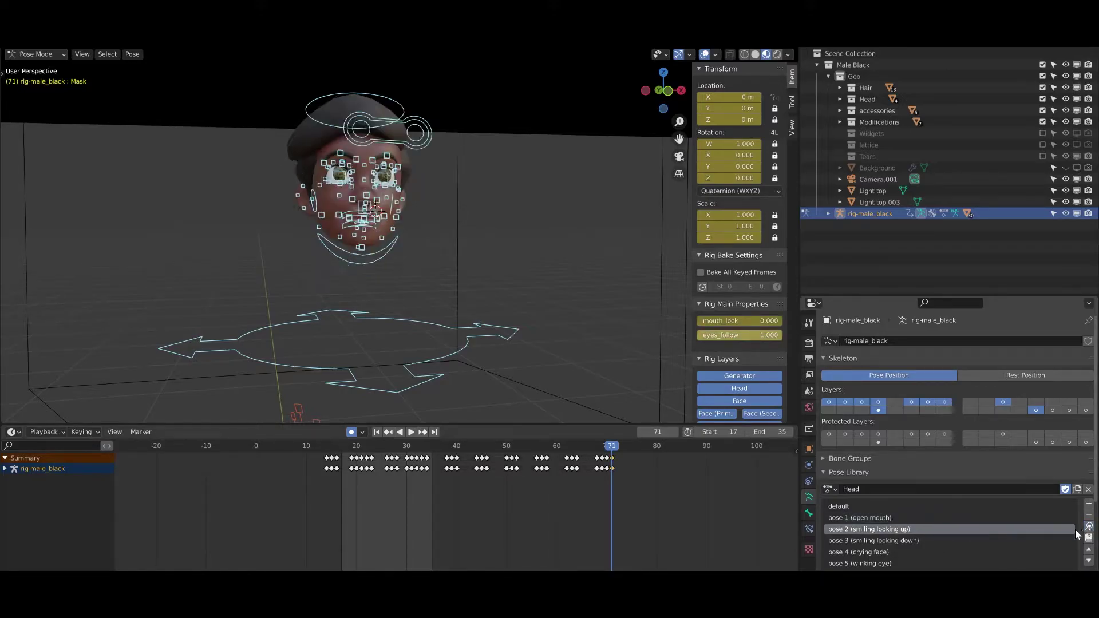
click(1035, 541)
click(1089, 528)
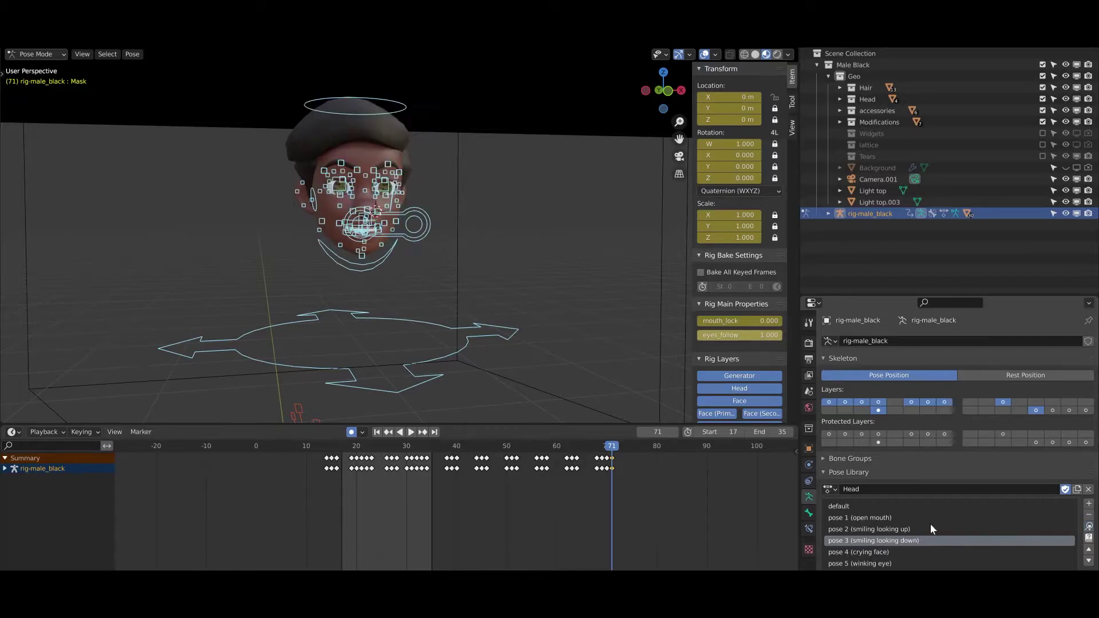
Step: Apply pose 4 (crying face) to the head, followed by pose 1 (open mouth)
click(871, 550)
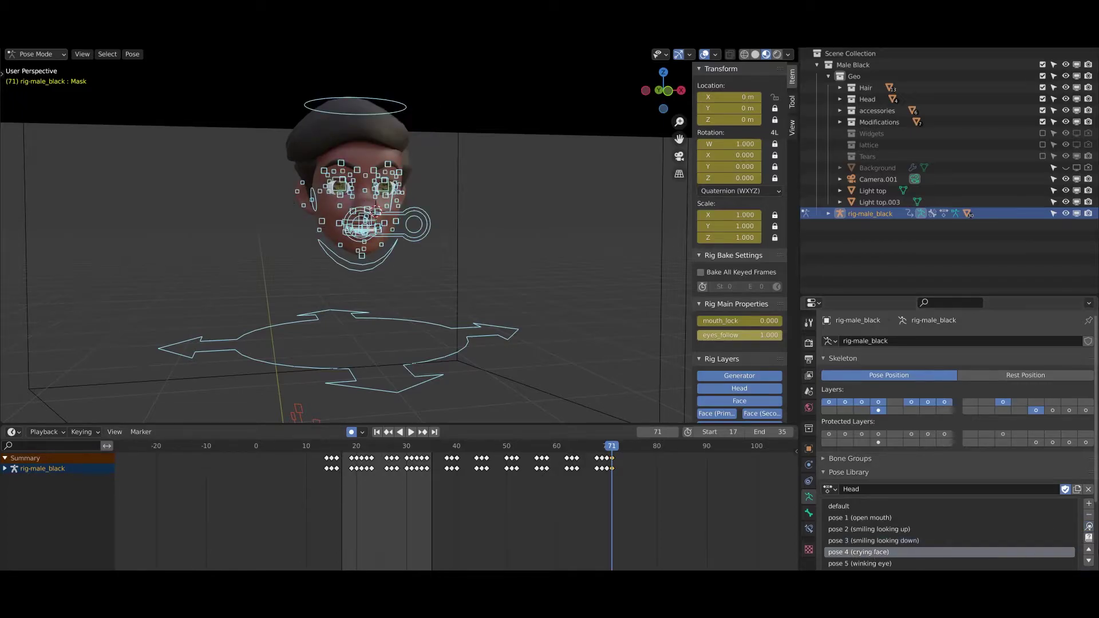
click(1089, 527)
click(881, 518)
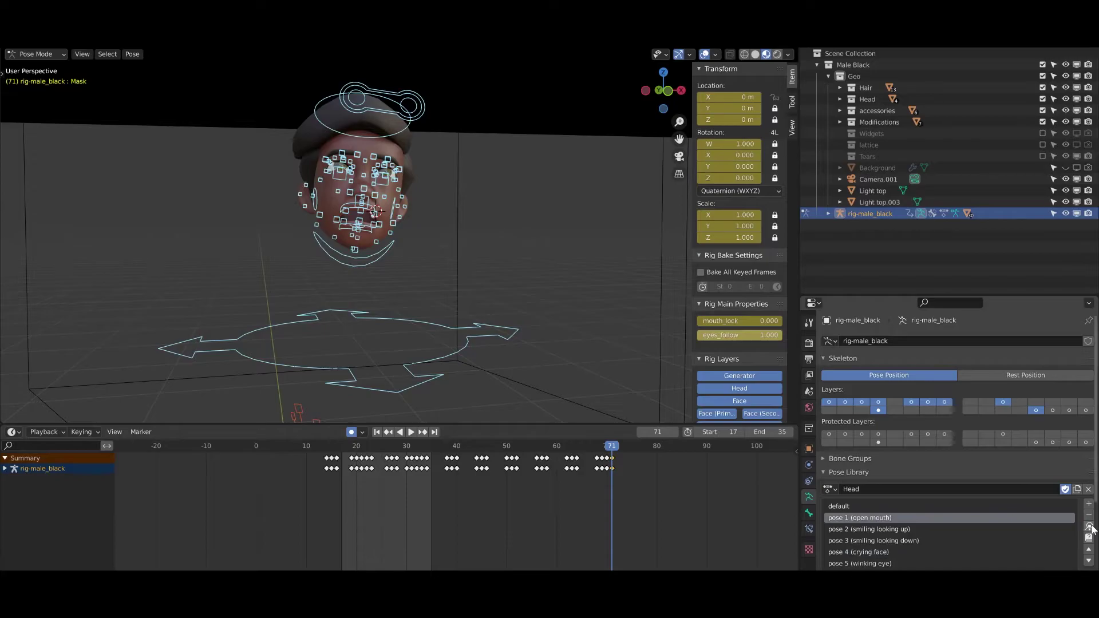
click(1088, 527)
scroll(952, 489, down, 5)
Step: Rotate the jaw control below the chin to about W 0.998, X 0.029, Y 0.044, Z 0.046
middle_drag(381, 214, 446, 234)
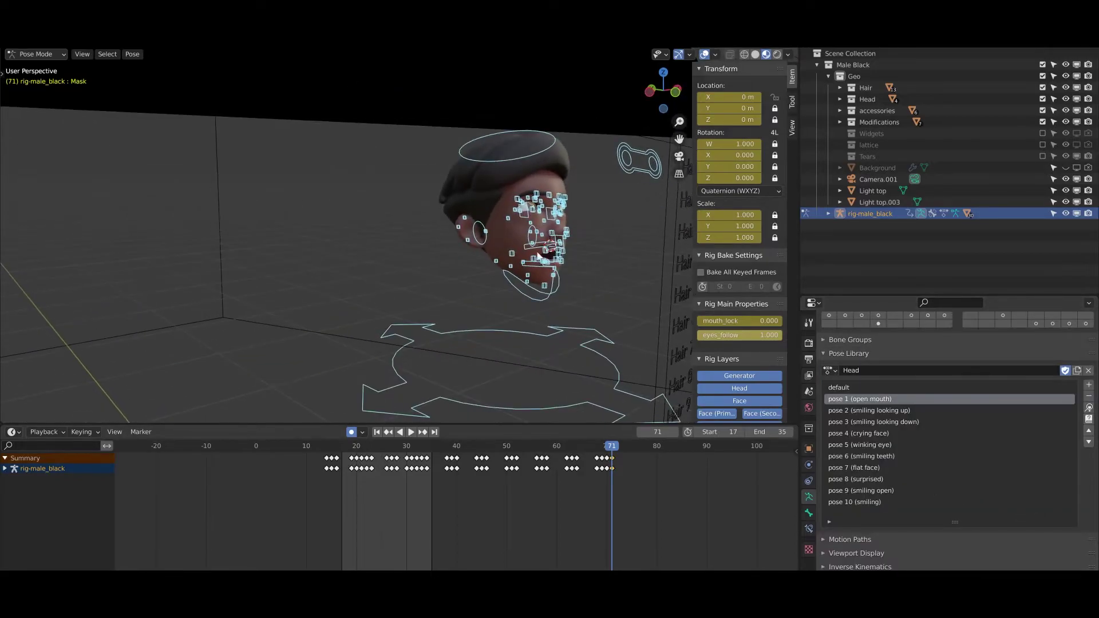
click(556, 291)
key(r)
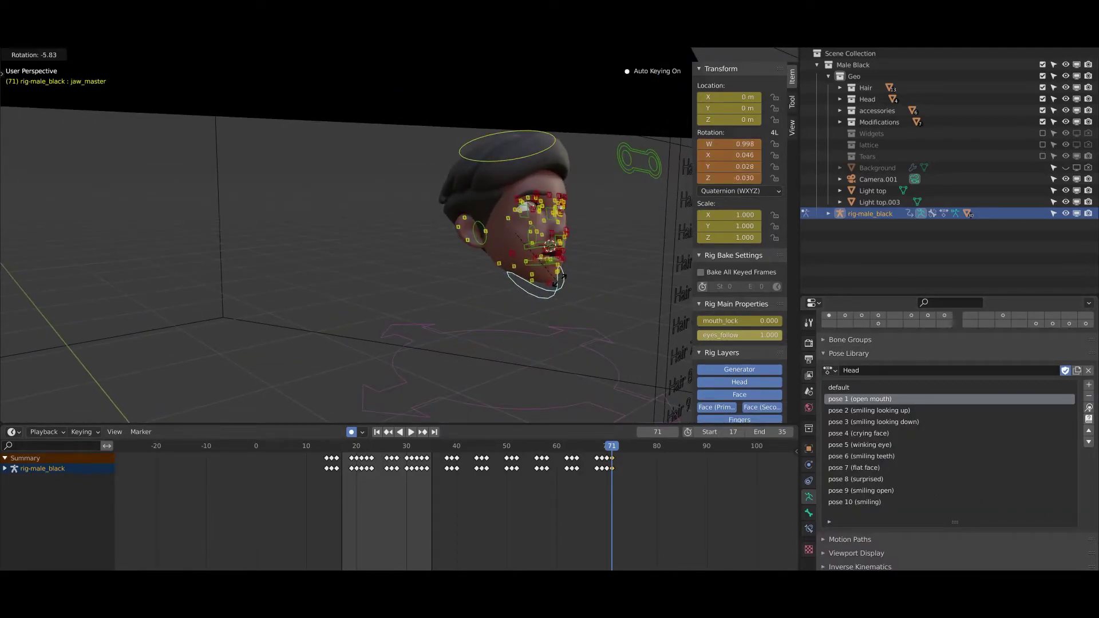
right_click(567, 281)
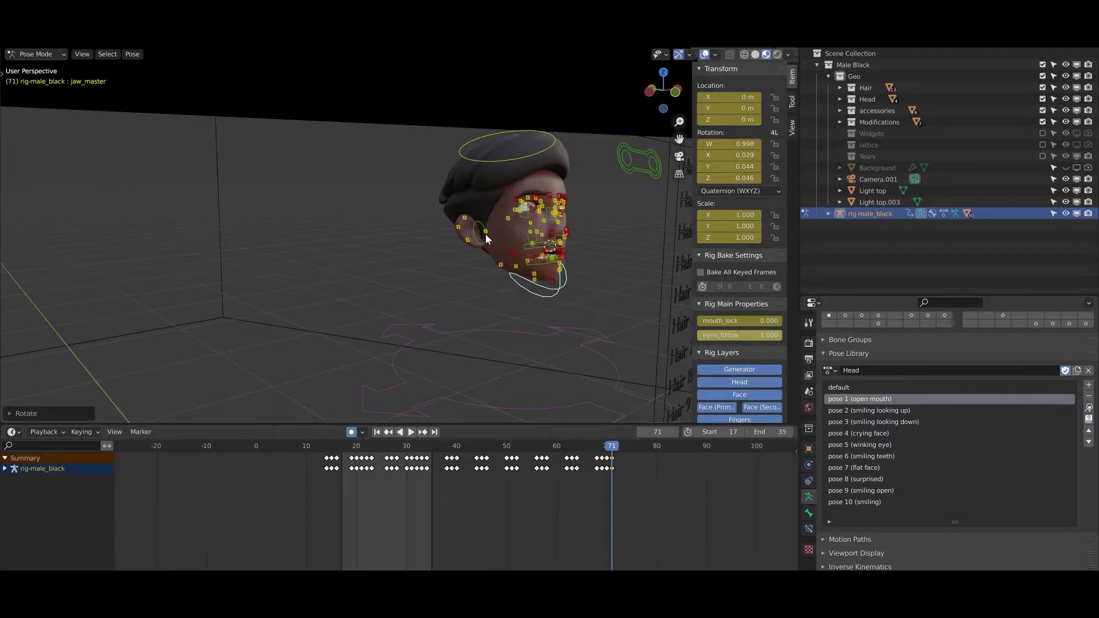
Step: Rotate the ring-shaped head control from two view angles, ending at about W 0.996, X -0.073, Y -0.038, Z -0.017
click(480, 235)
middle_drag(482, 249, 450, 129)
click(450, 129)
key(r)
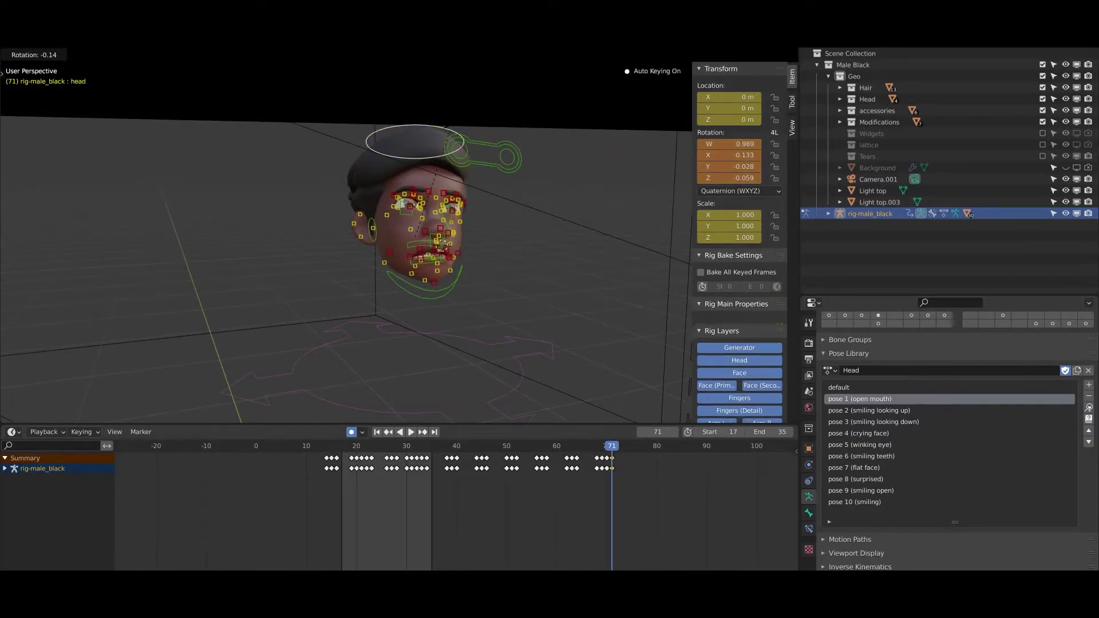
click(432, 118)
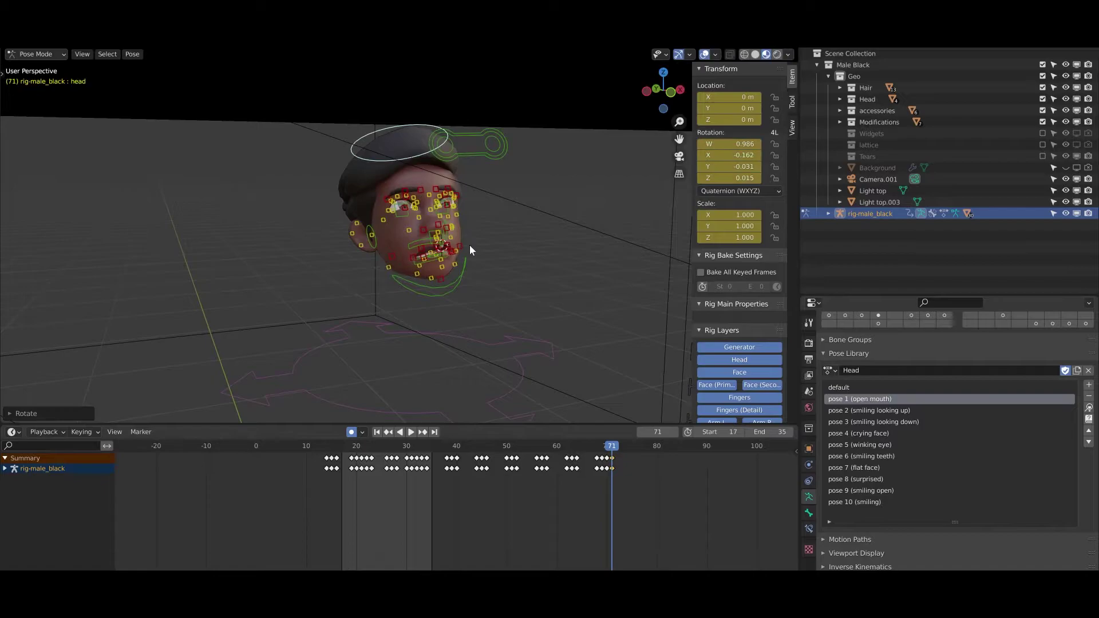
middle_drag(469, 245, 586, 259)
key(r)
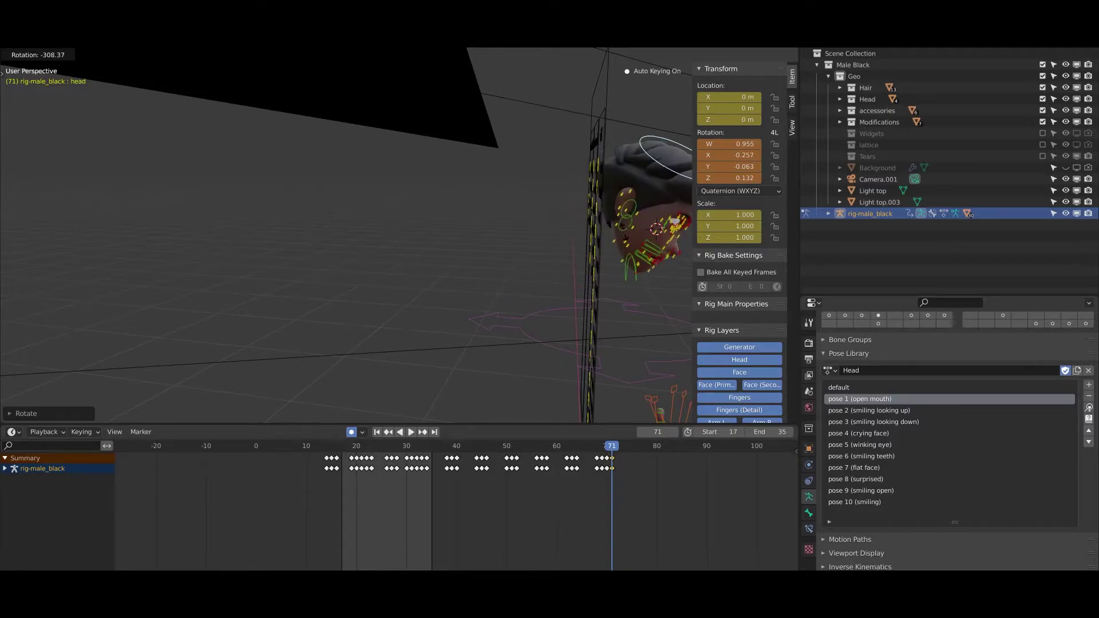
click(621, 228)
middle_drag(621, 228, 505, 224)
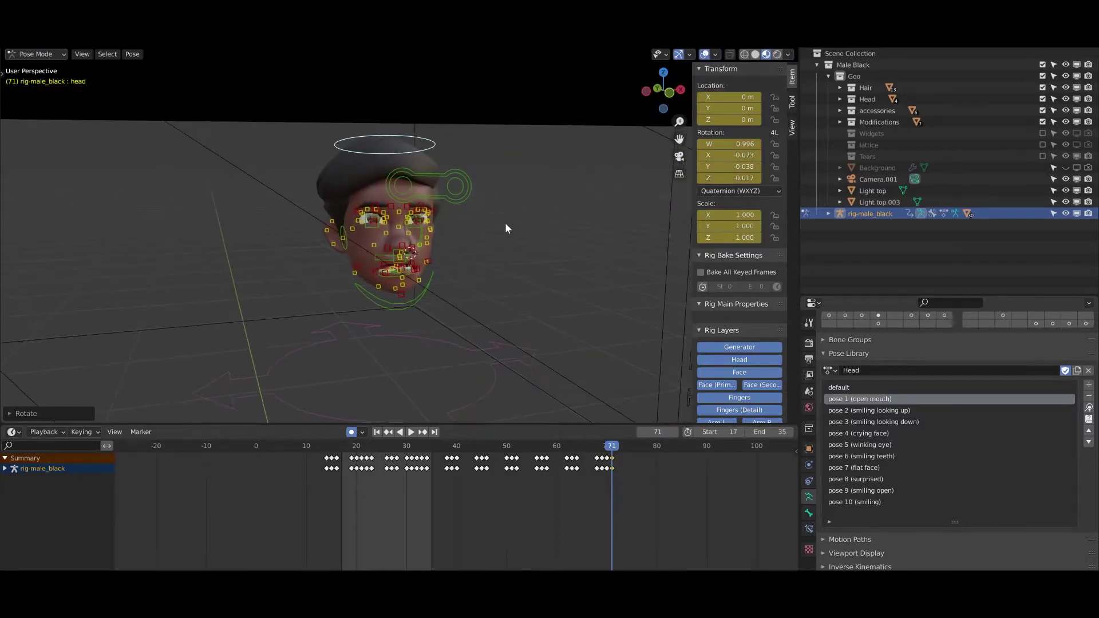
Step: Move the eyes control in front of the face to redirect the gaze, ending at about X -0.015, Y -0.030, Z -0.029 m
click(431, 175)
key(g)
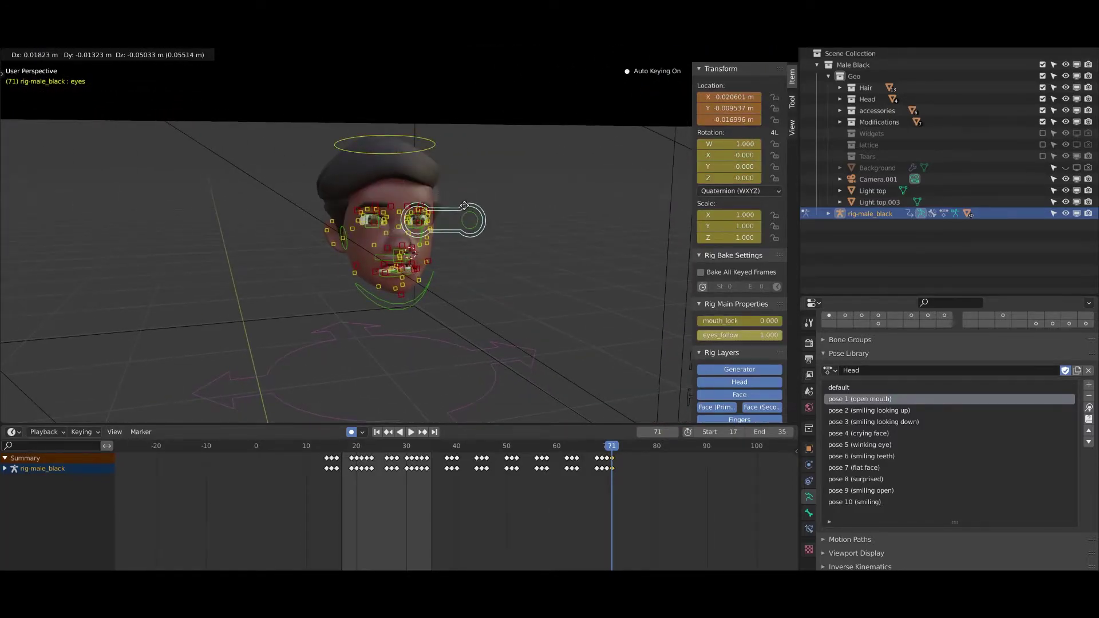
click(428, 220)
scroll(346, 222, up, 3)
middle_drag(354, 223, 515, 221)
key(g)
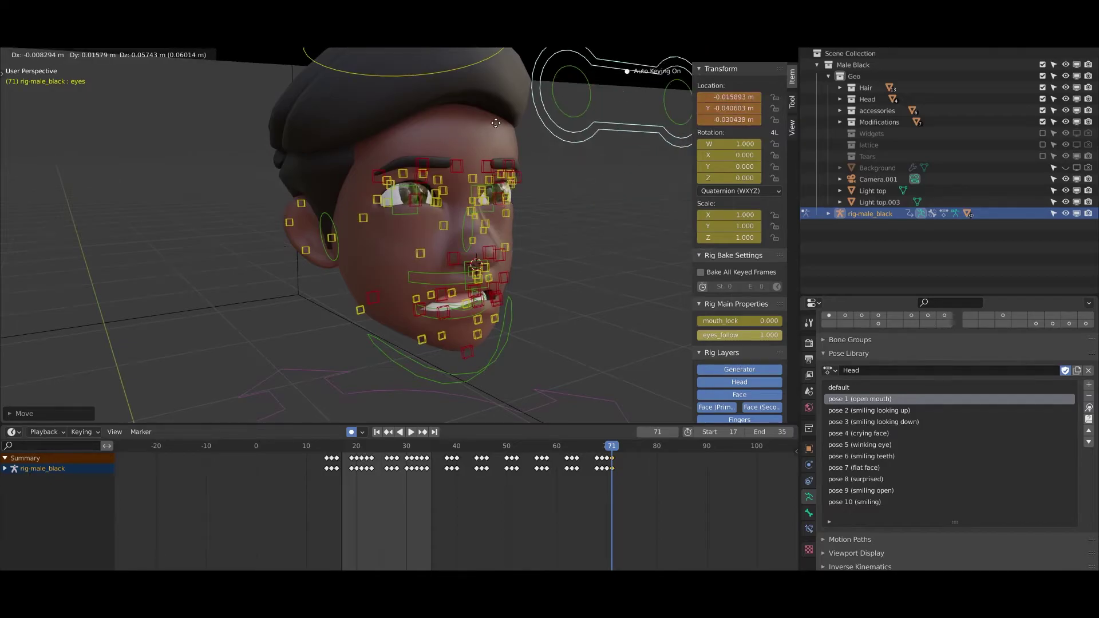
click(506, 262)
Step: Switch the rig to Object Mode and select both cartoony eye meshes, with the character's right eye active
click(36, 54)
click(41, 66)
scroll(413, 208, up, 8)
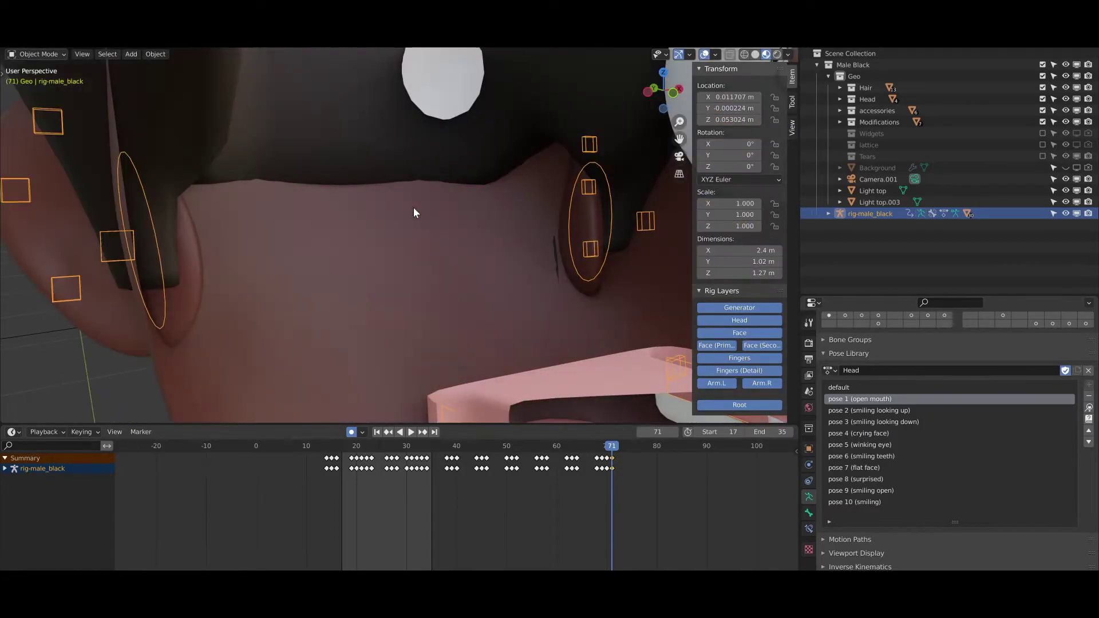
scroll(413, 207, down, 2)
scroll(415, 205, up, 1)
shift+middle_drag(416, 205, 274, 177)
click(291, 184)
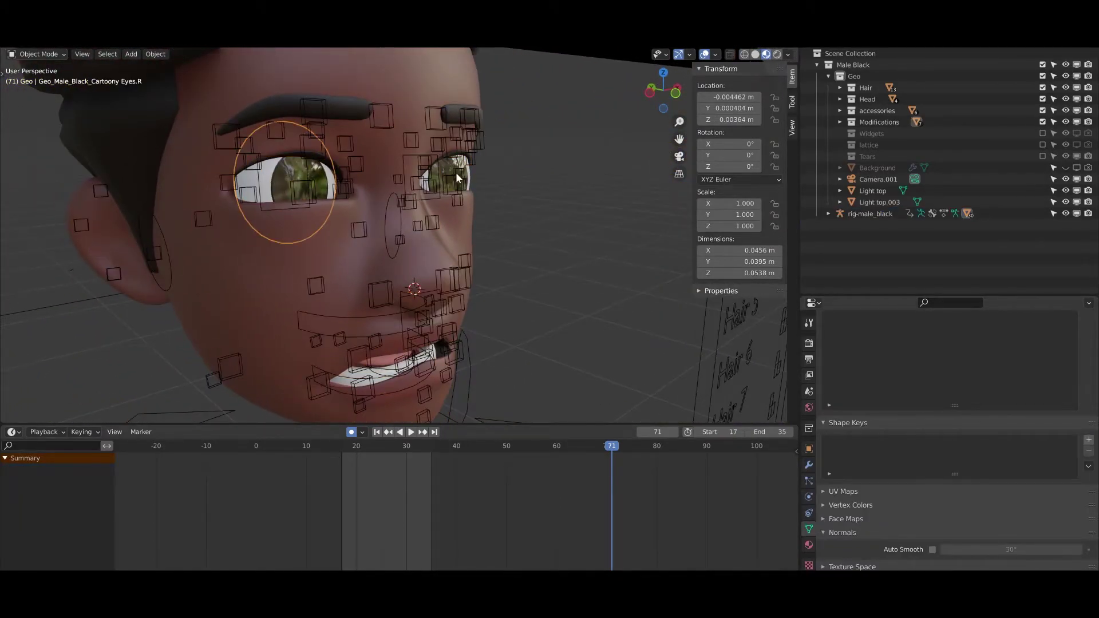
key(a)
click(465, 172)
click(272, 177)
middle_drag(379, 218, 390, 223)
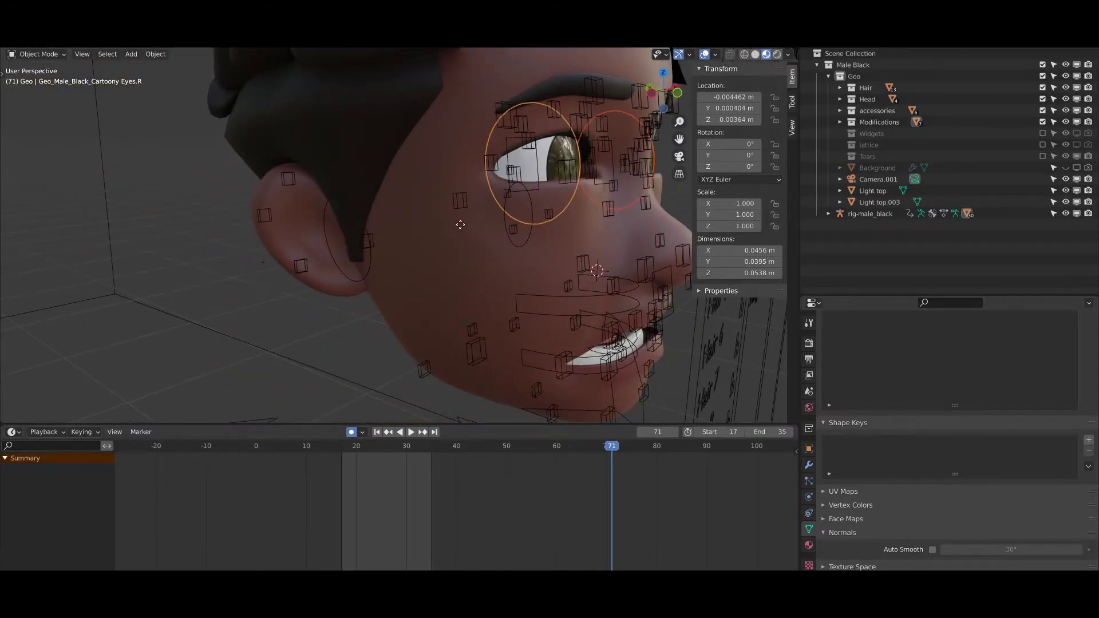
Step: Nudge both eye meshes within their sockets, bringing the right eye to about X -0.0033, Y -0.0003, Z 0.0034 m
key(g)
key(z)
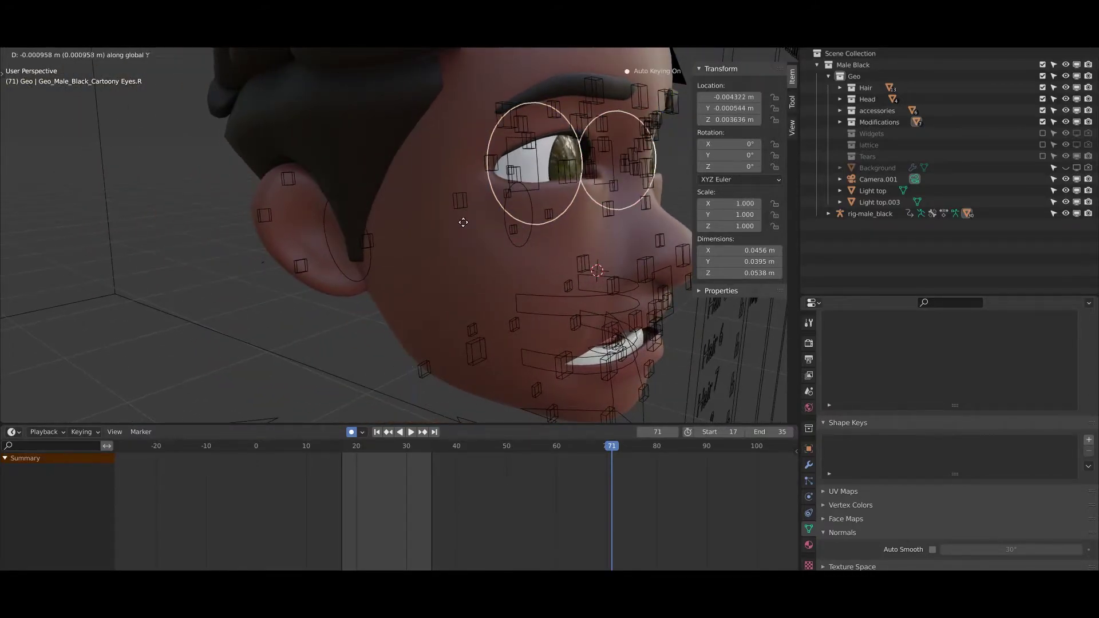
click(461, 223)
key(g)
key(z)
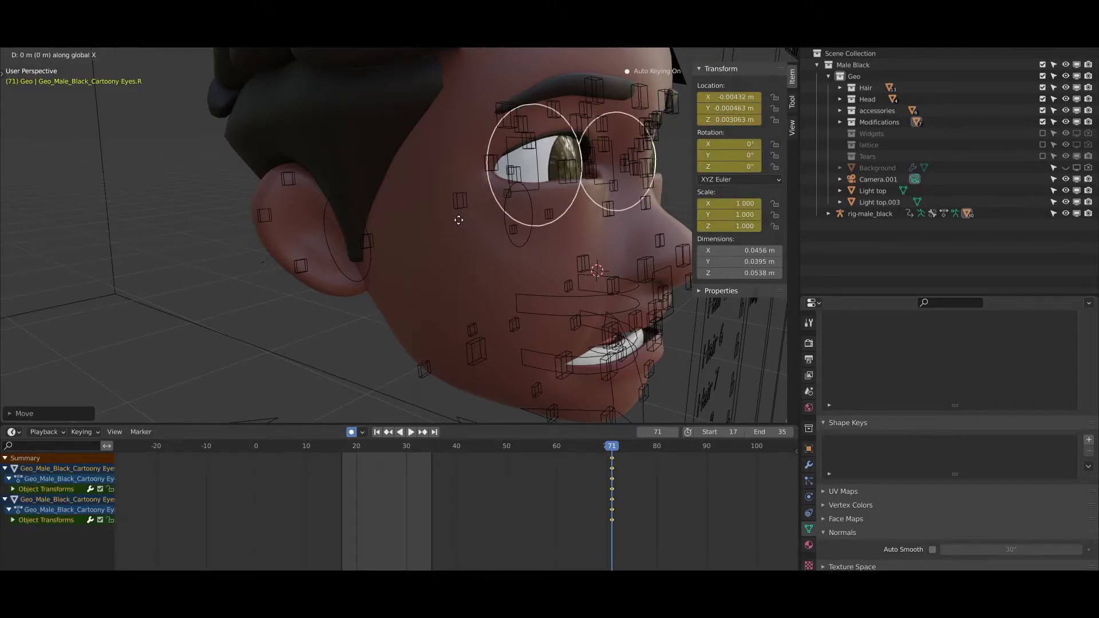
click(462, 225)
middle_drag(526, 200, 510, 200)
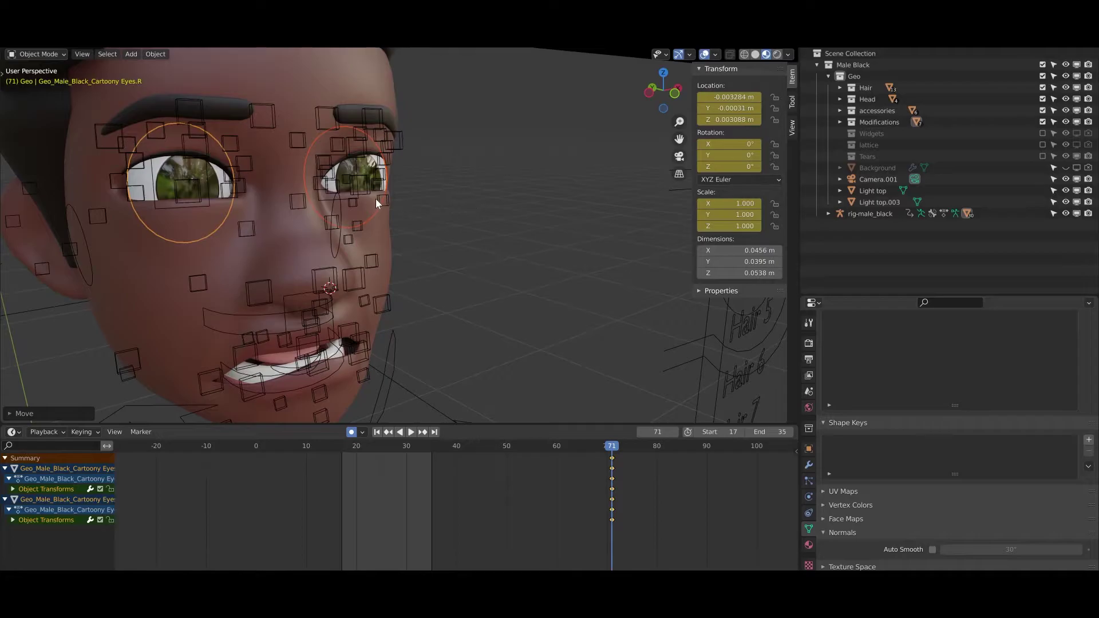
key(g)
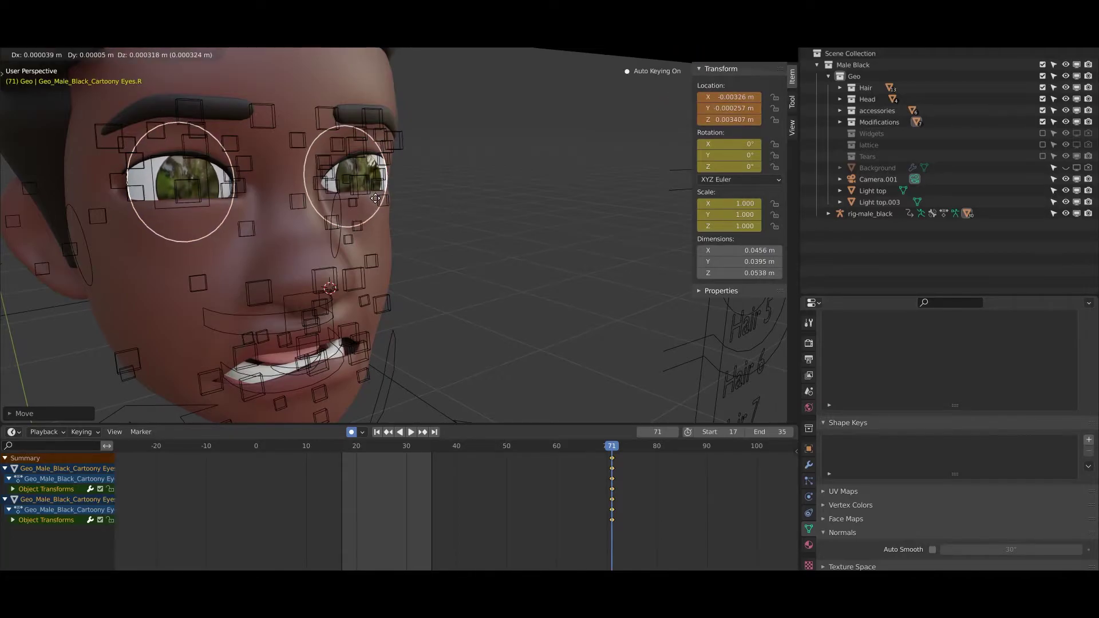
click(394, 195)
Step: Select the character's rig and return it to Pose Mode
scroll(395, 196, down, 6)
middle_drag(397, 197, 343, 241)
shift+middle_drag(385, 345, 386, 276)
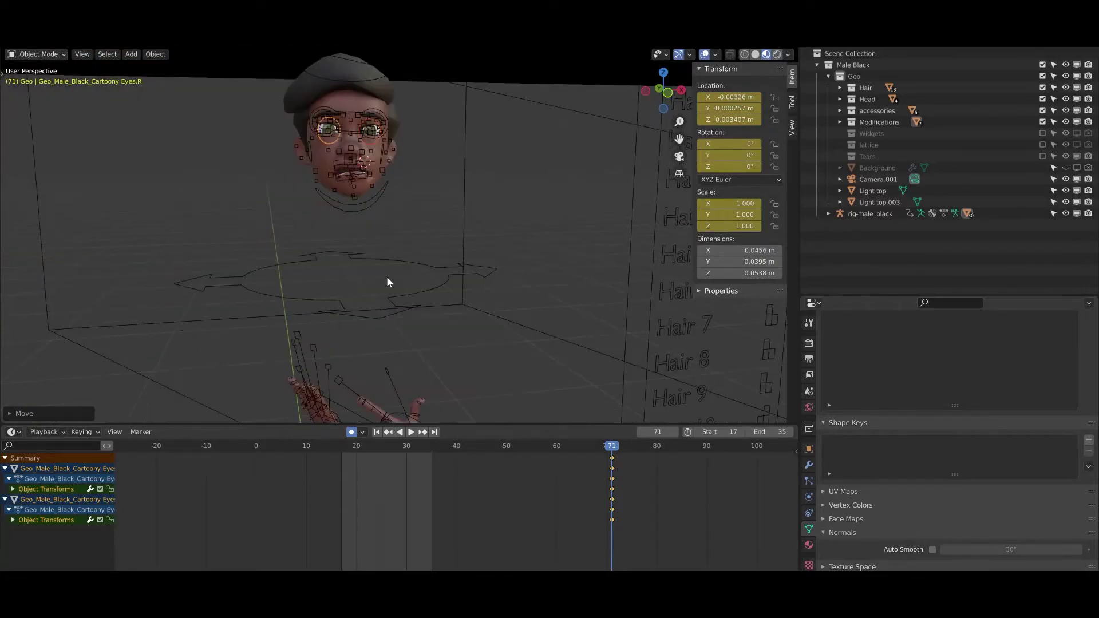
scroll(389, 286, down, 3)
click(343, 301)
click(35, 54)
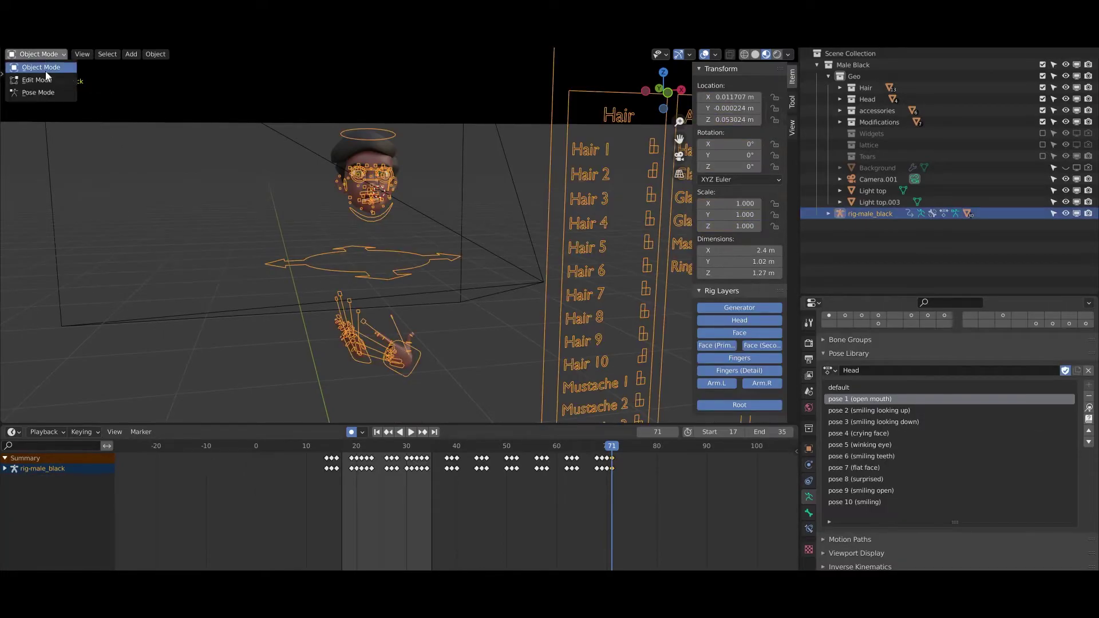
click(36, 92)
Step: Select all of the rig's controls, including the head, both hands and the base control
drag(311, 279, 455, 383)
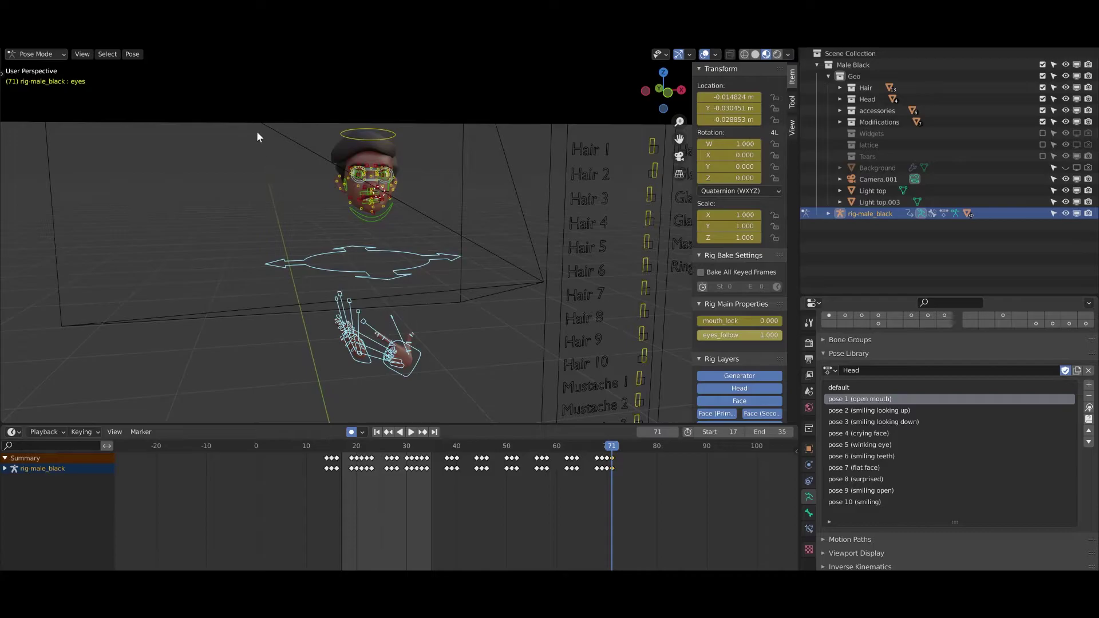
drag(256, 133, 496, 390)
click(488, 374)
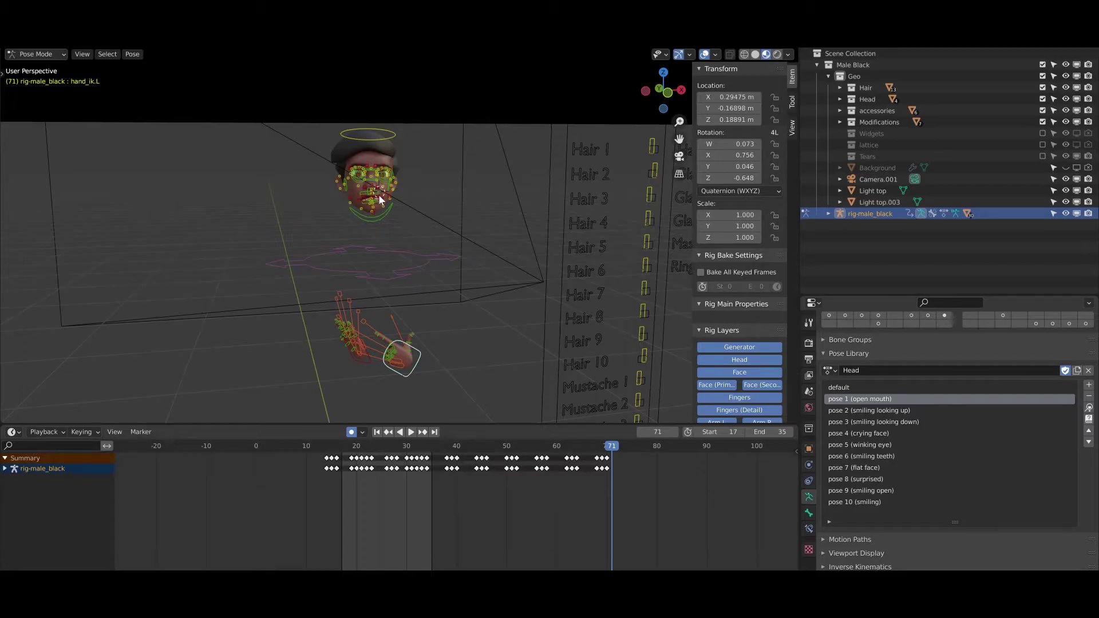
key(a)
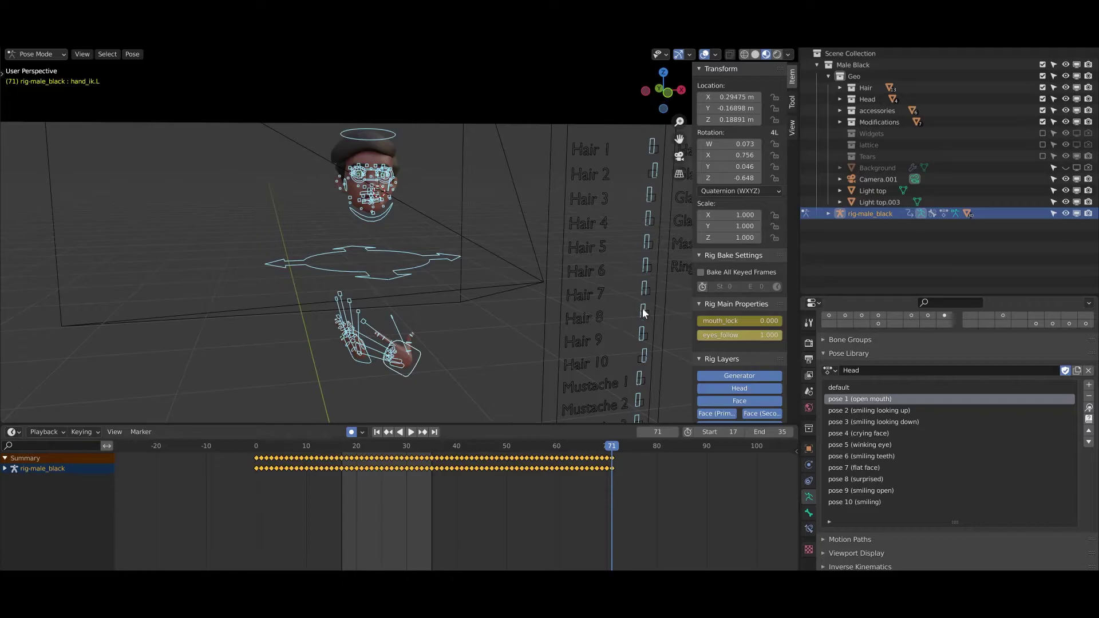
Step: Choose the Left hand pose library and apply pose 1 (thumb down) to the selected controls
click(829, 371)
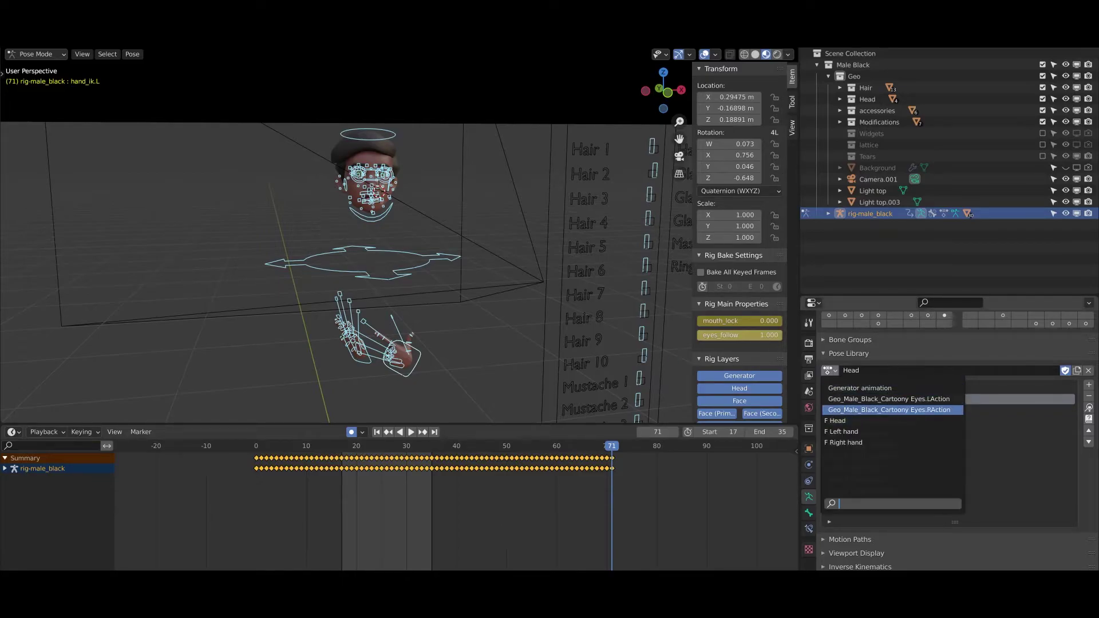
click(851, 431)
click(860, 412)
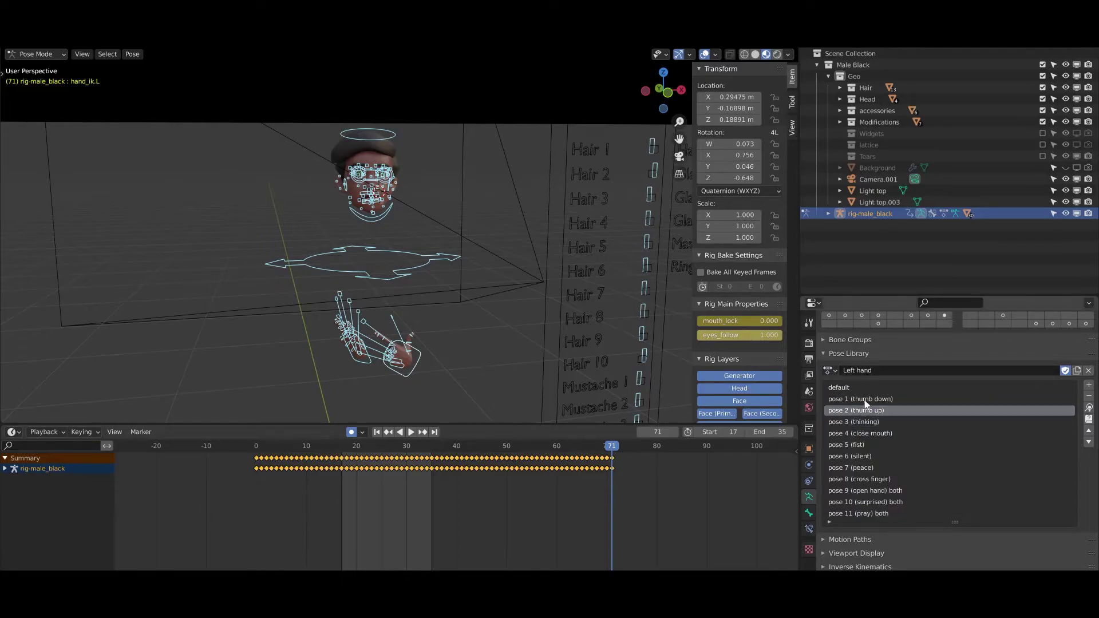
click(867, 400)
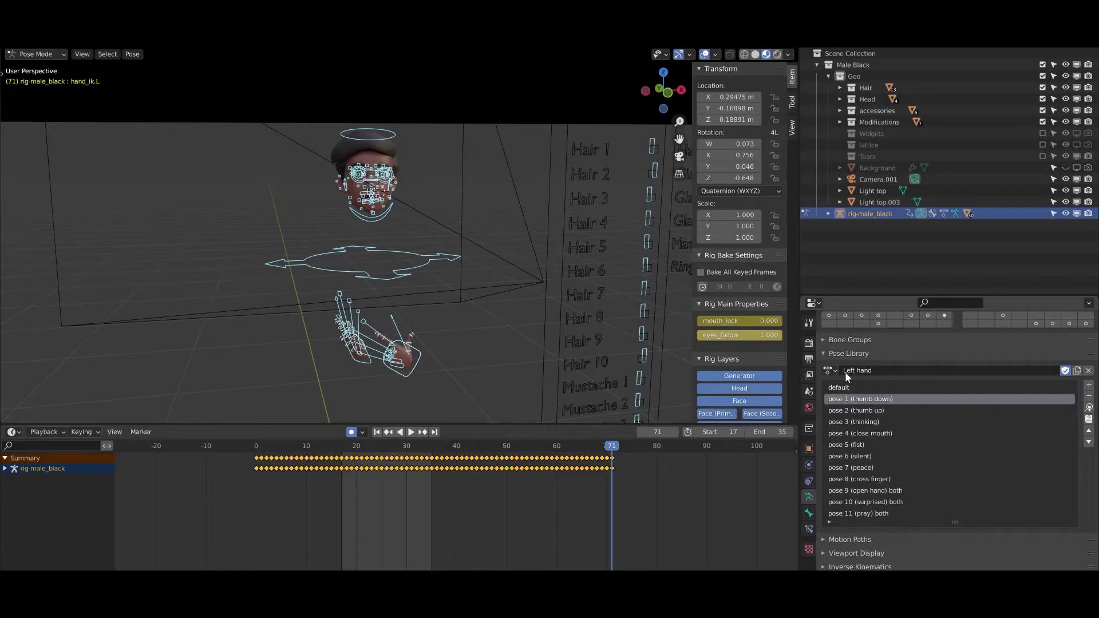
click(1089, 411)
scroll(419, 221, up, 4)
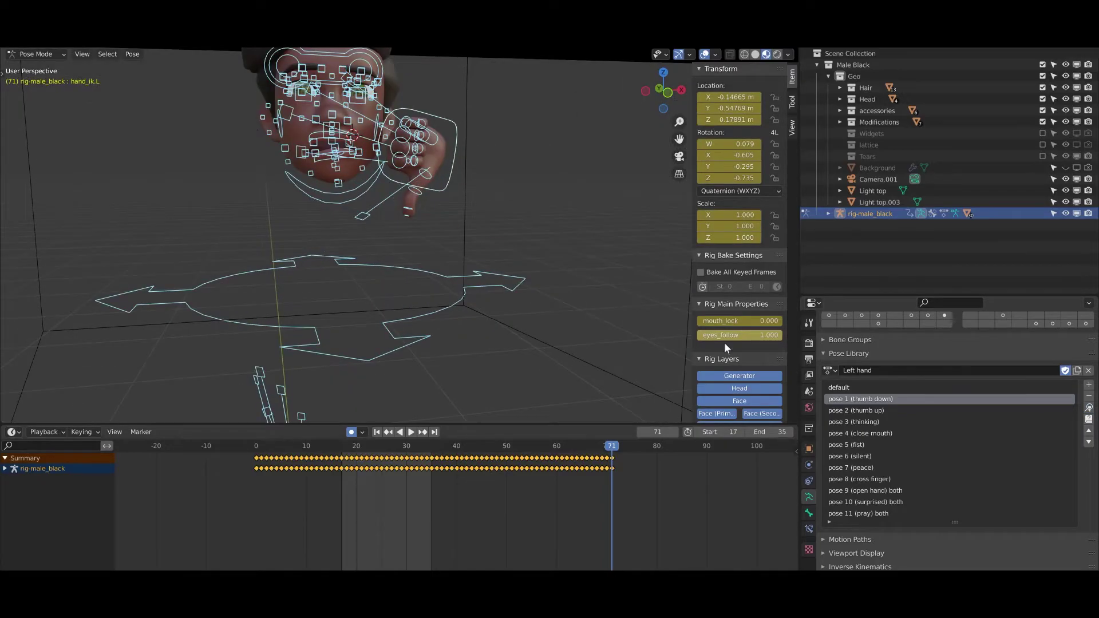
Step: Apply pose 3 (thinking) to the left hand, followed by pose 6 (silent)
click(895, 412)
click(873, 424)
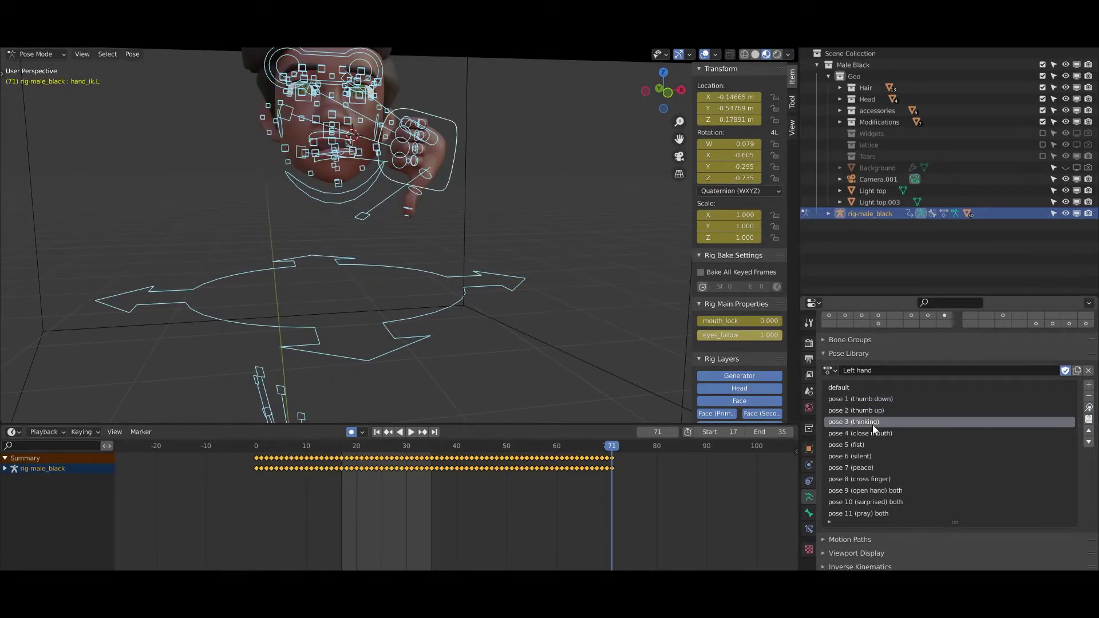
click(1089, 408)
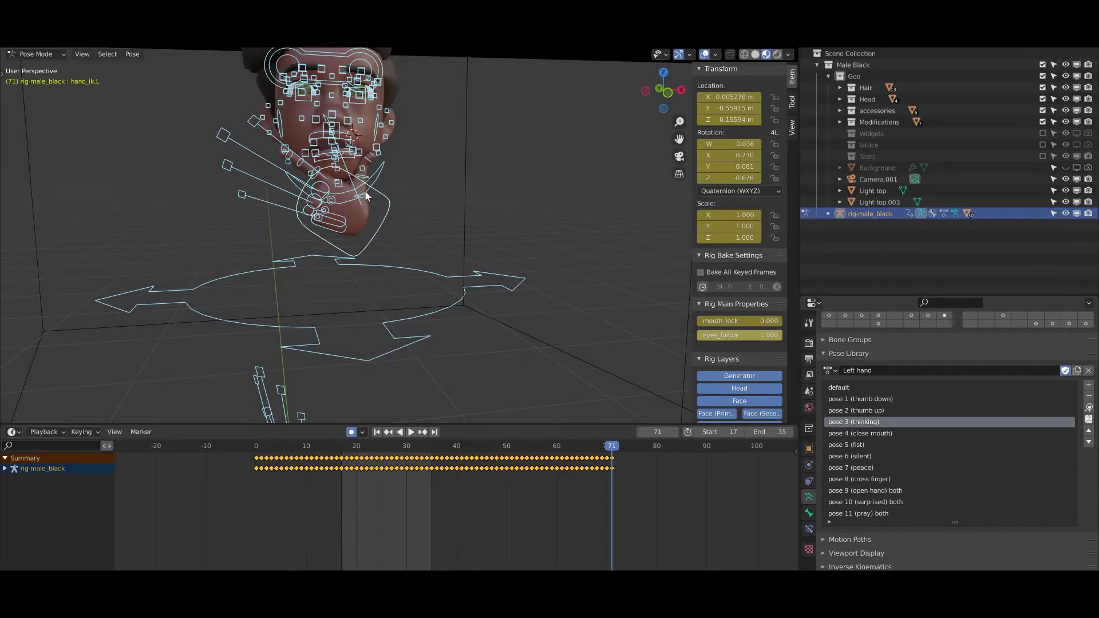
middle_drag(366, 195, 400, 200)
click(851, 458)
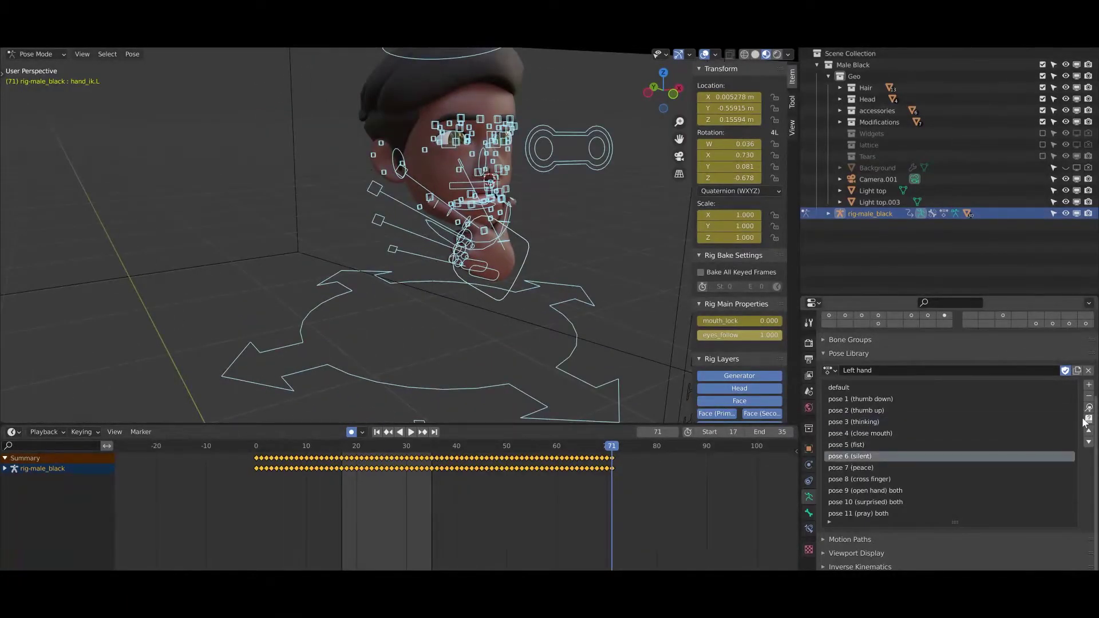
click(1088, 408)
scroll(523, 265, up, 3)
middle_drag(524, 263, 520, 262)
scroll(521, 263, down, 2)
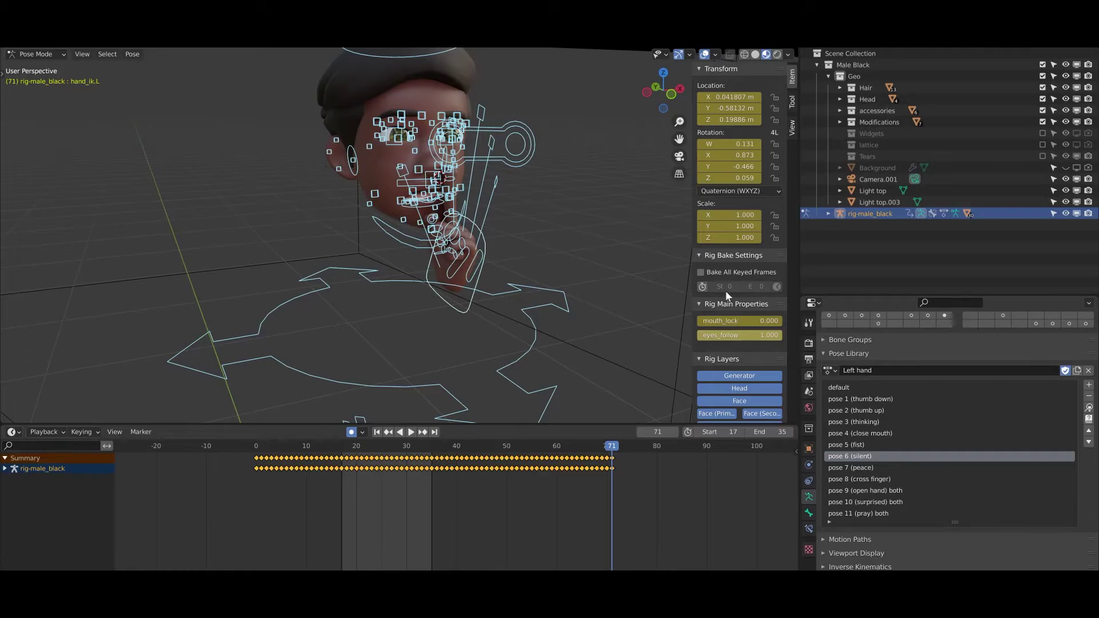
Step: Choose the Right hand pose library and apply pose 2 (thumb up), followed by pose 5 (fist)
click(831, 370)
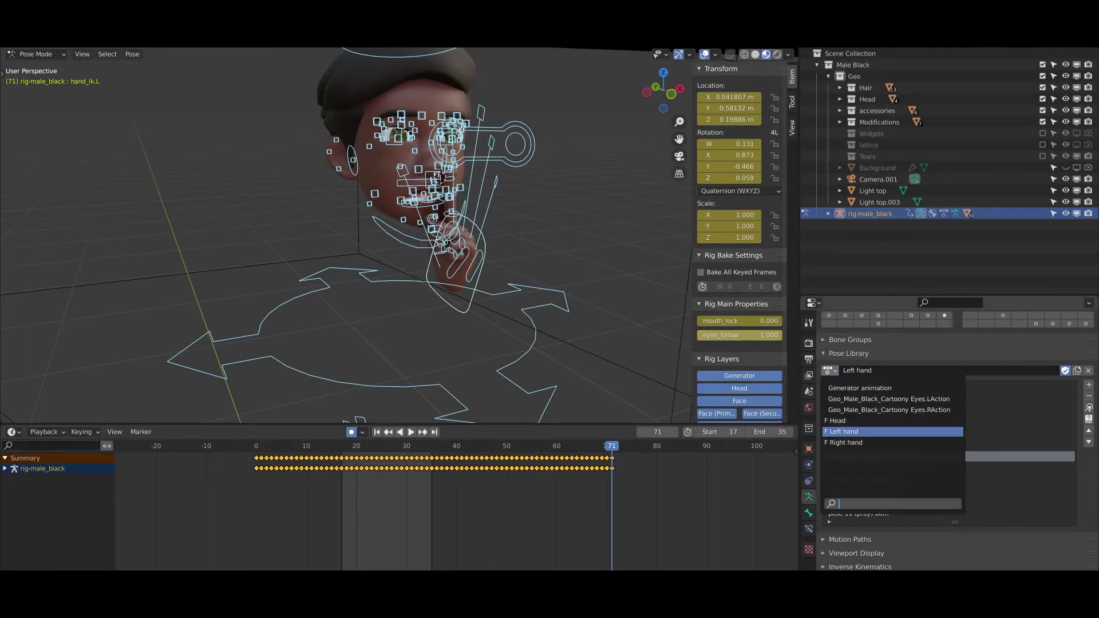
click(862, 443)
click(860, 399)
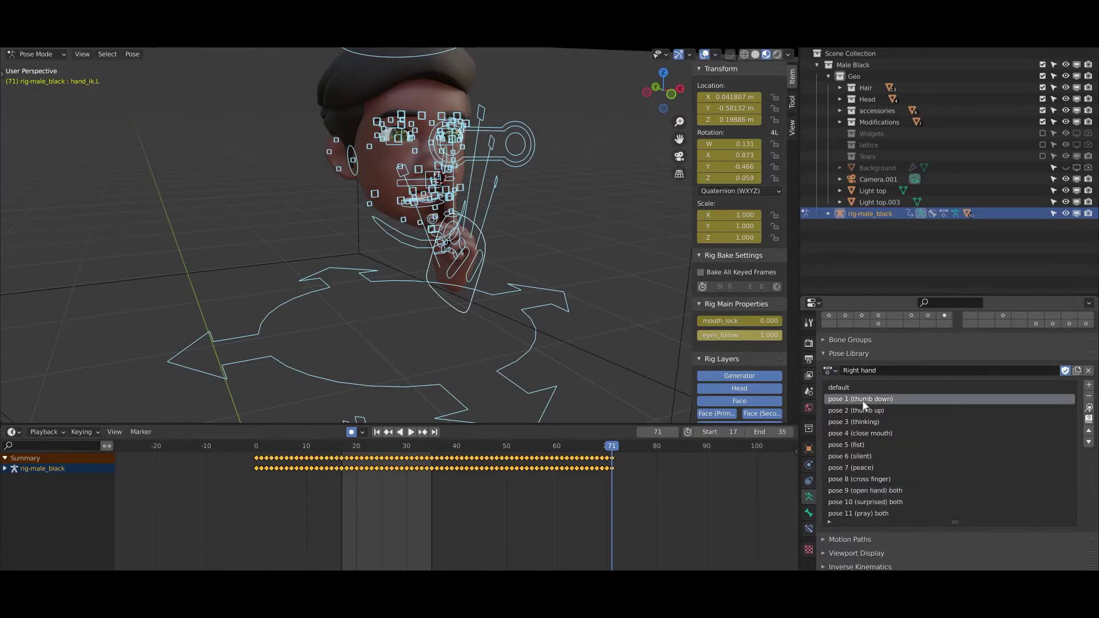
click(922, 411)
click(1088, 407)
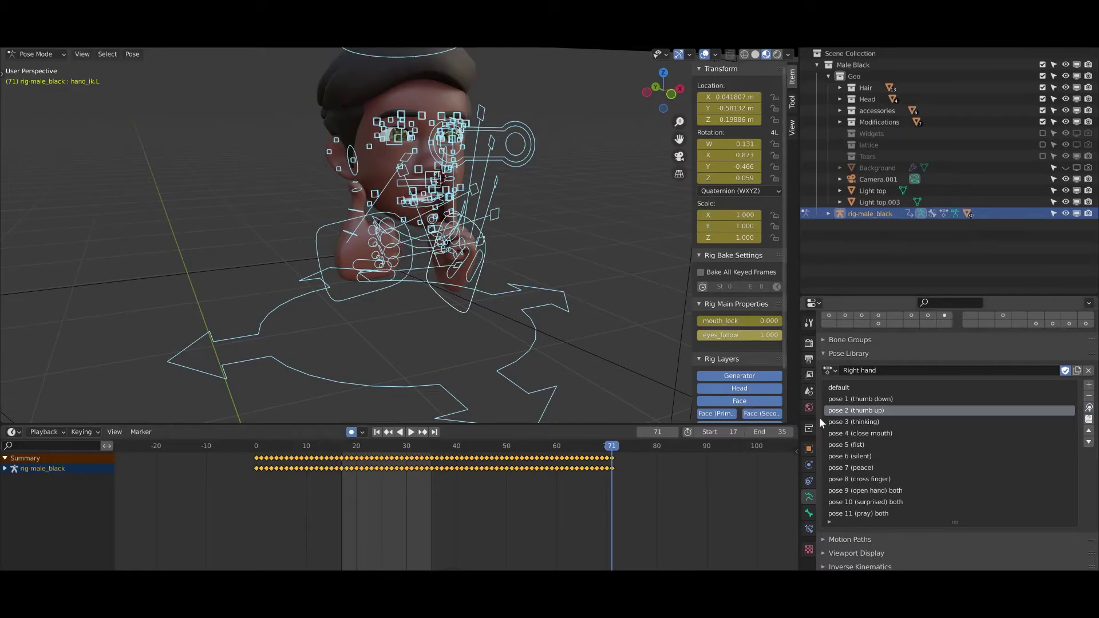
click(868, 433)
click(871, 444)
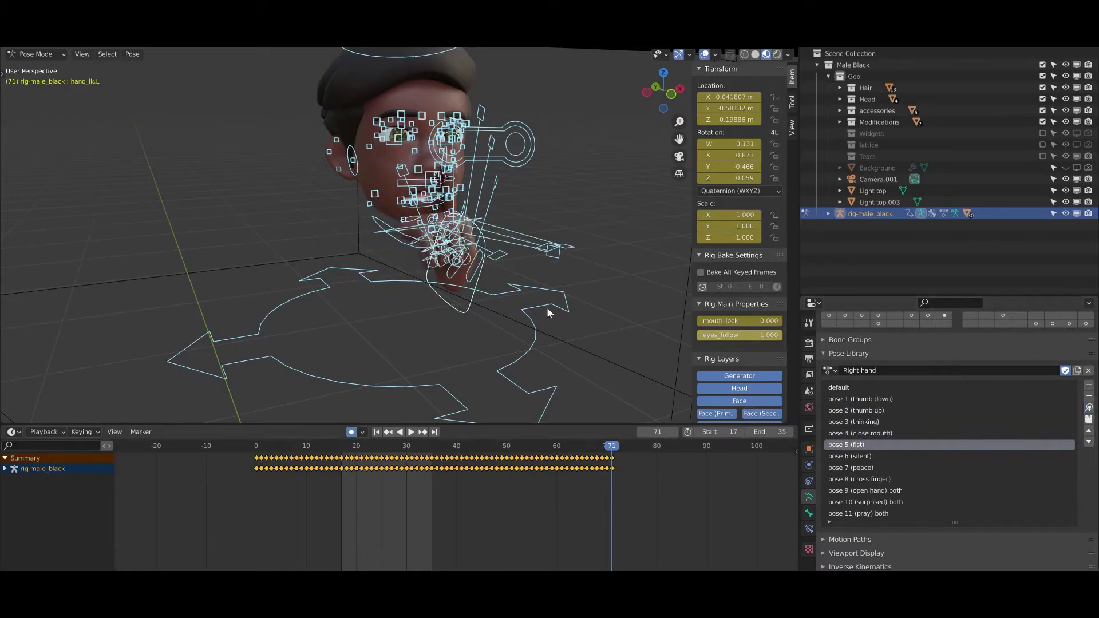
Step: Select the right hand's IK control and move the fist outward, away from the face and the left hand
middle_drag(547, 306, 524, 304)
click(294, 212)
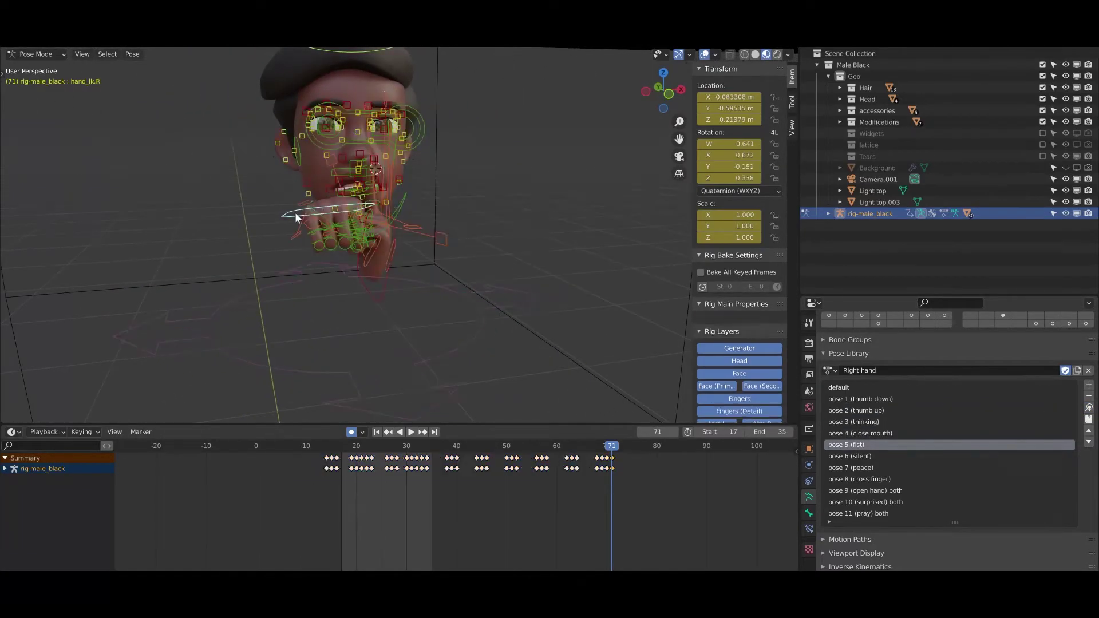
key(g)
click(256, 211)
scroll(291, 205, up, 2)
middle_drag(302, 213, 363, 302)
scroll(290, 216, down, 1)
scroll(355, 302, up, 1)
scroll(409, 301, down, 5)
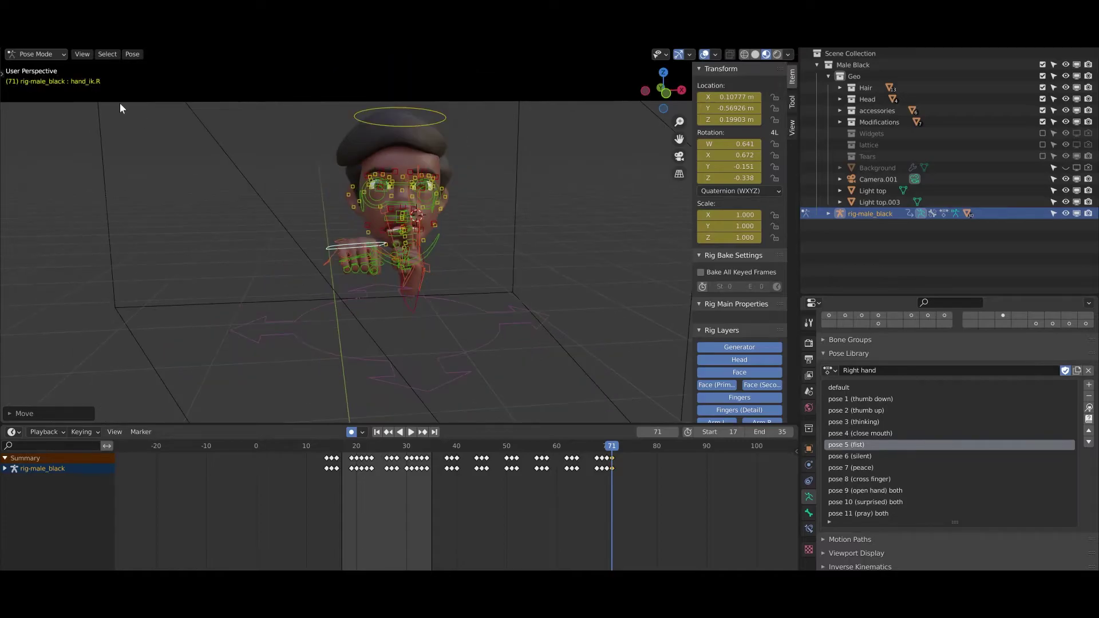
Step: Switch to Object Mode, select the hair mesh and set its material's base colour to pink
key(ctrl+Tab)
click(354, 149)
click(390, 160)
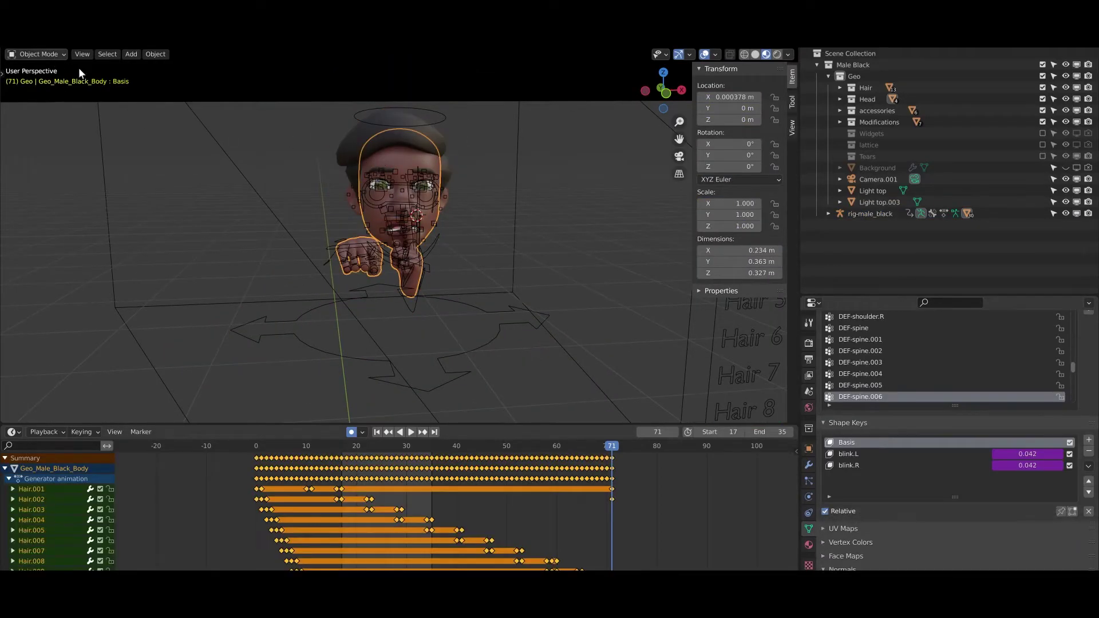
key(ctrl+z)
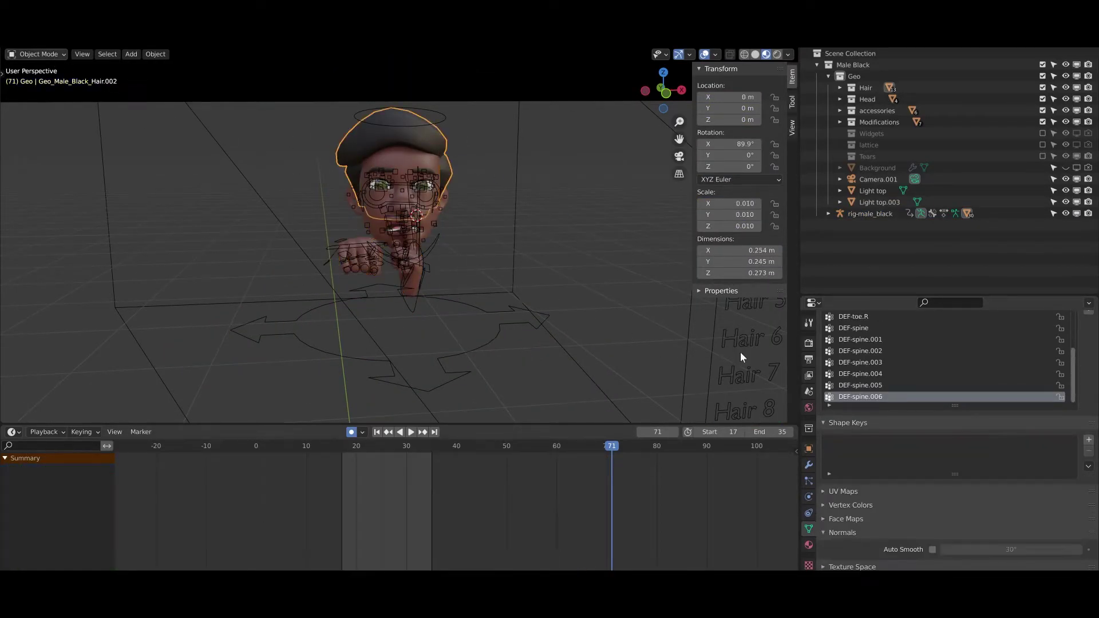
click(809, 545)
click(999, 506)
drag(1001, 382, 1030, 400)
click(1073, 371)
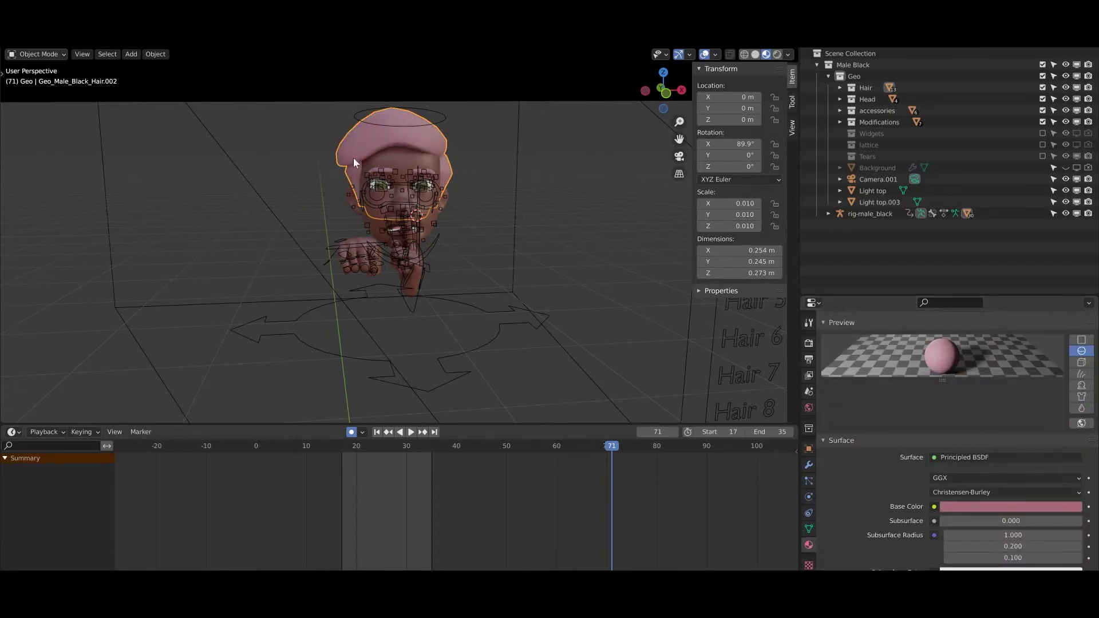
Step: Select the character's body mesh so that its textured skin material is available for editing
click(400, 168)
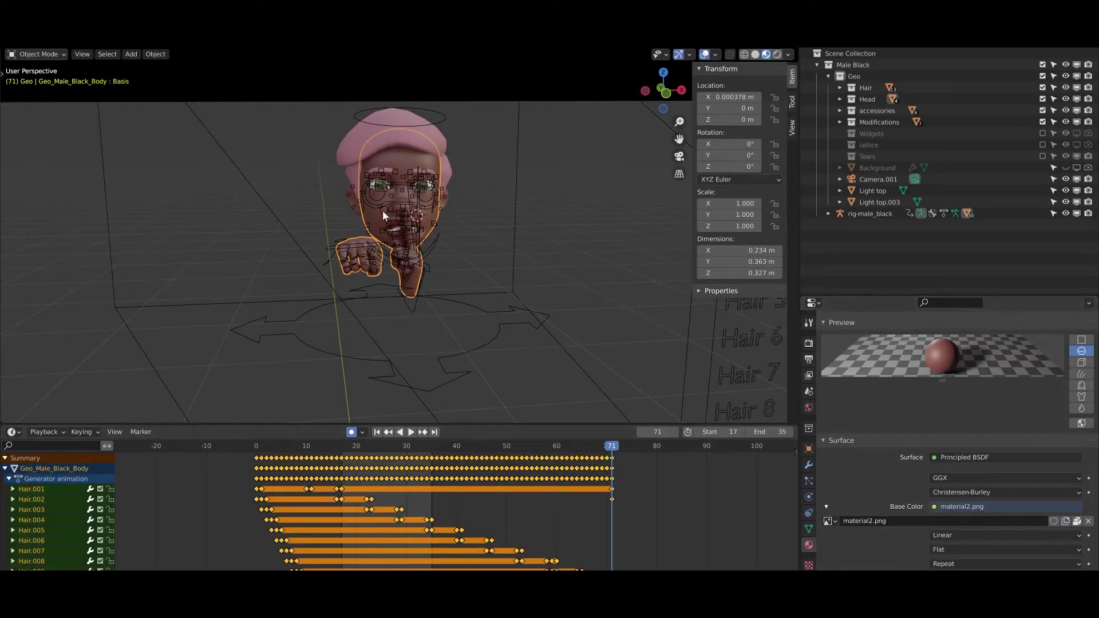
scroll(390, 146, up, 5)
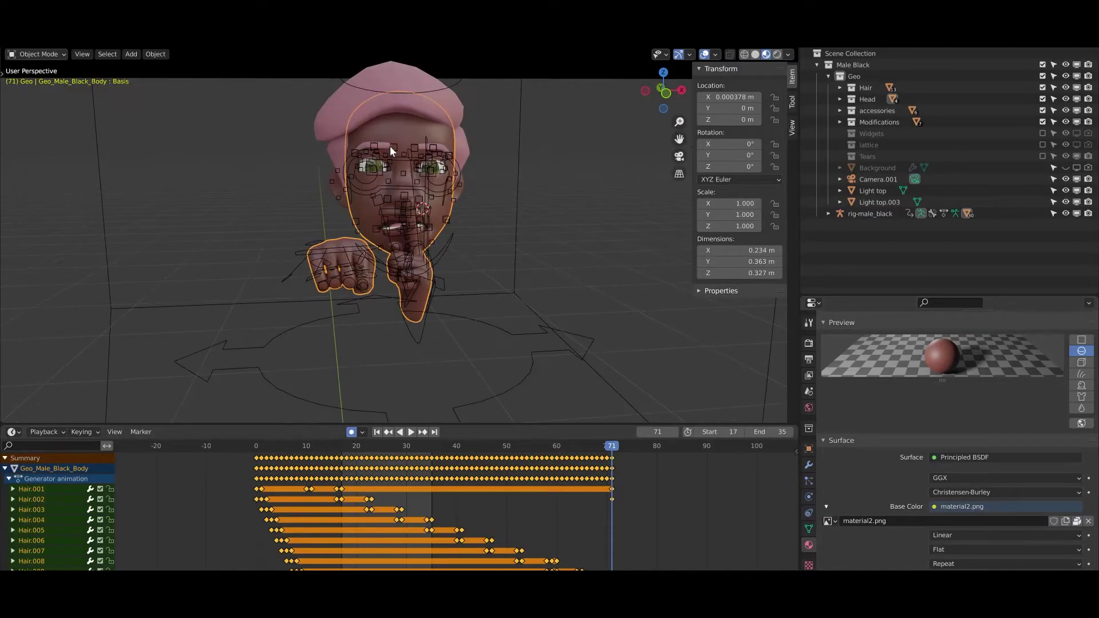
click(483, 173)
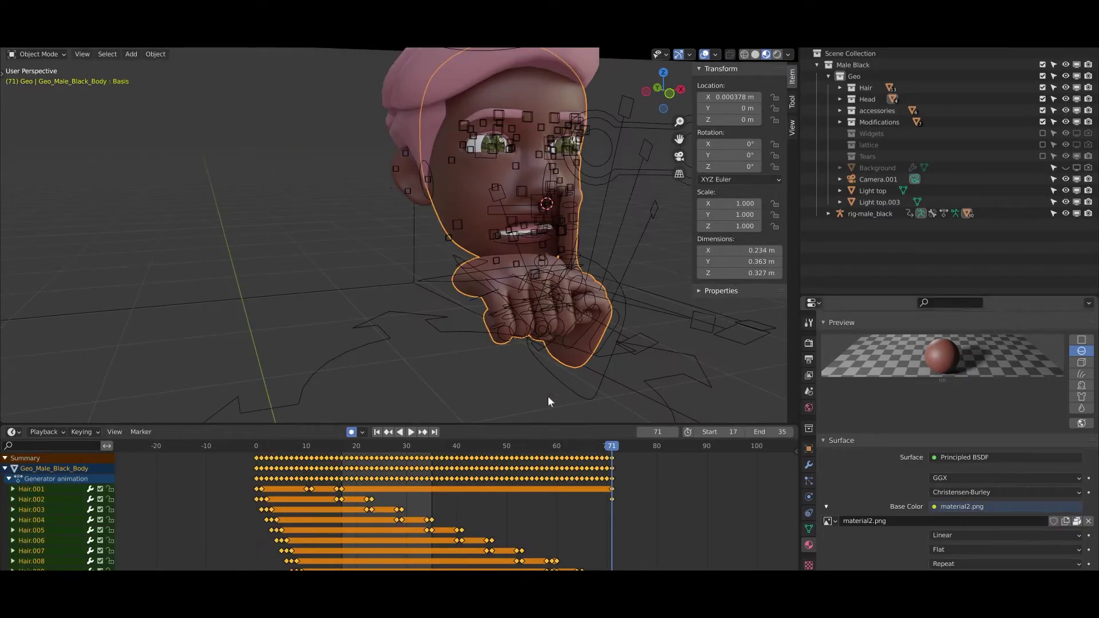
Step: Switch to the file manager, go to the Texture folder in Male source files and open the Male brown image in Photoshop
click(157, 590)
double_click(513, 177)
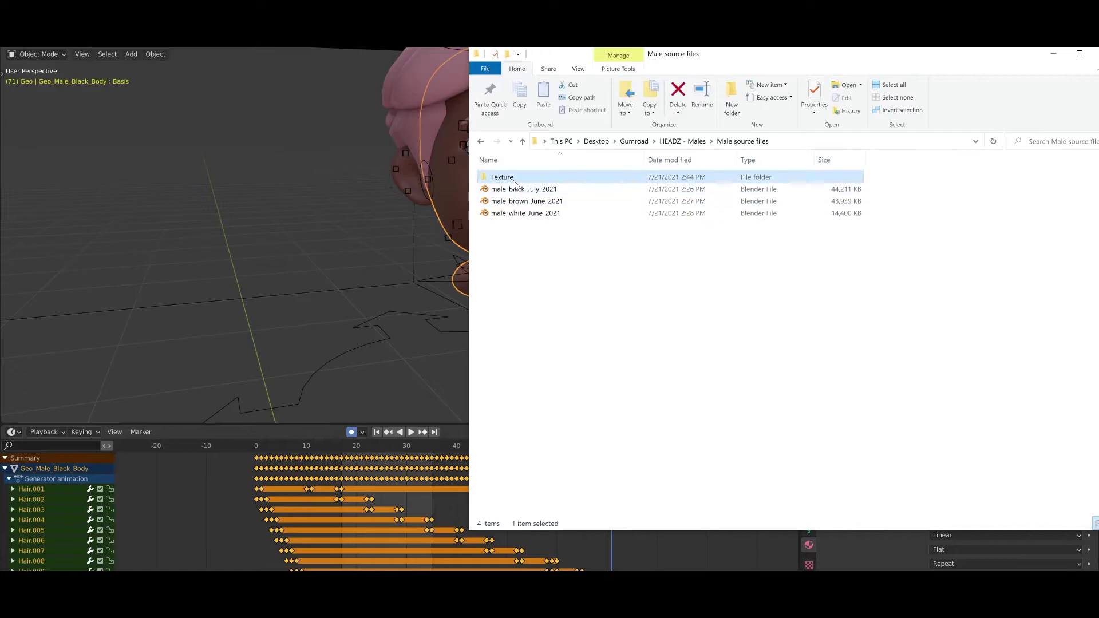
click(518, 183)
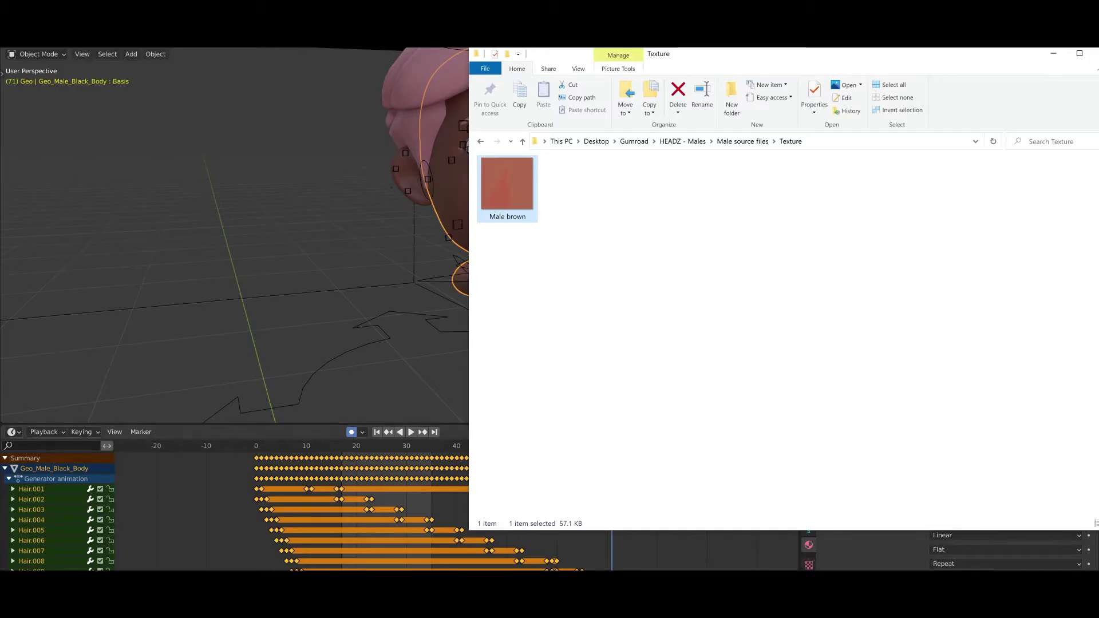
key(alt+Tab)
key(alt+Tab)
drag(516, 202, 314, 55)
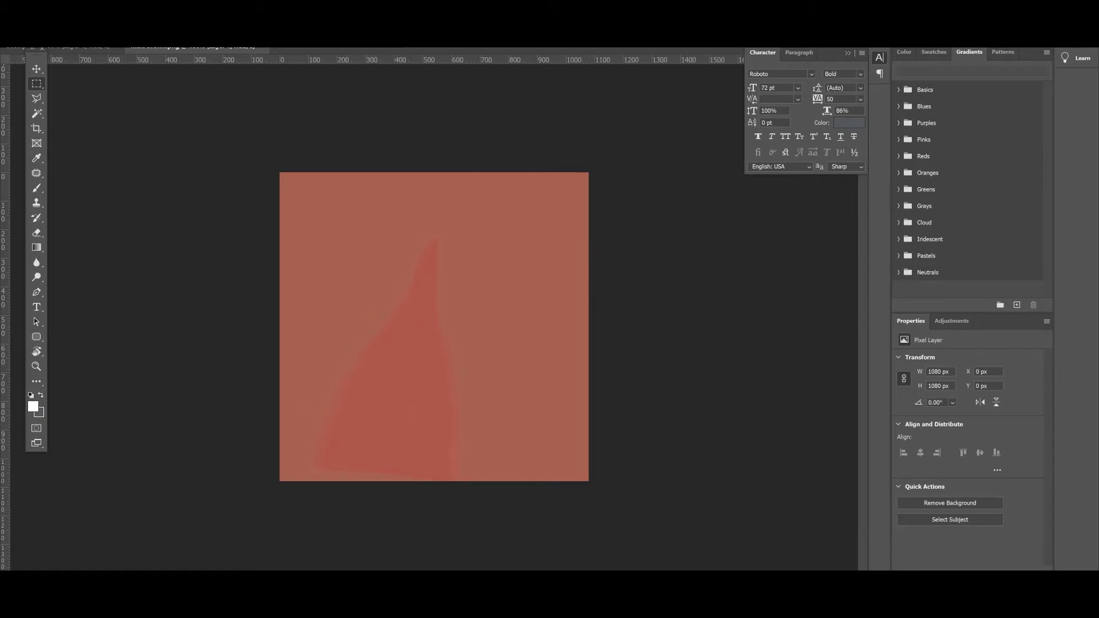
Step: Apply a Hue/Saturation adjustment to the skin texture with hue +180, saturation +31 and lightness -35
click(62, 9)
mouse_move(86, 36)
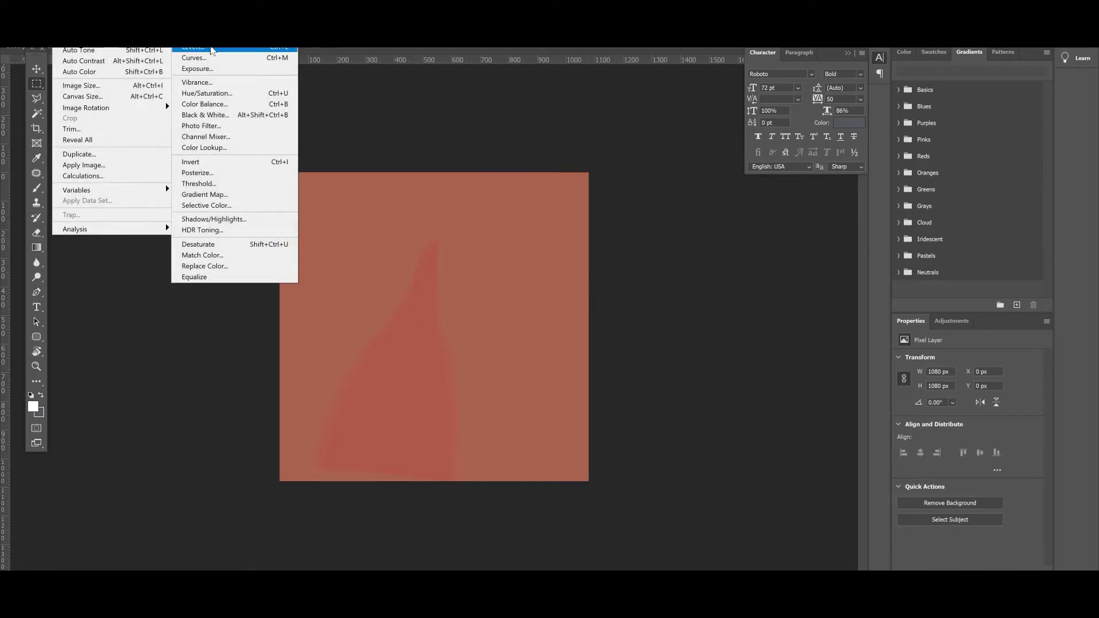
click(227, 93)
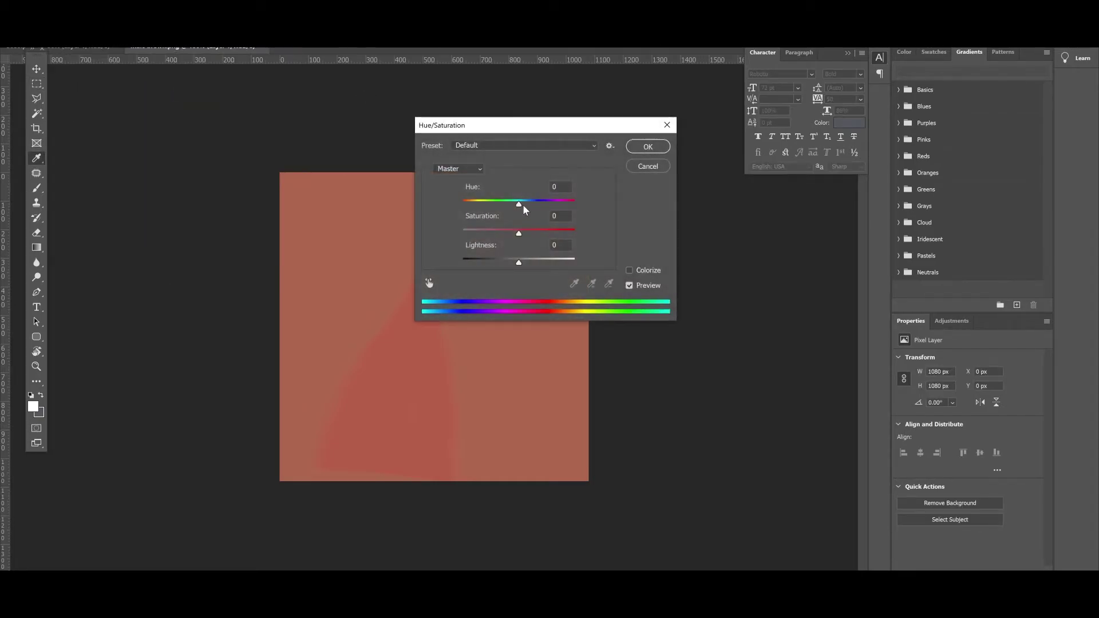
drag(524, 210, 579, 208)
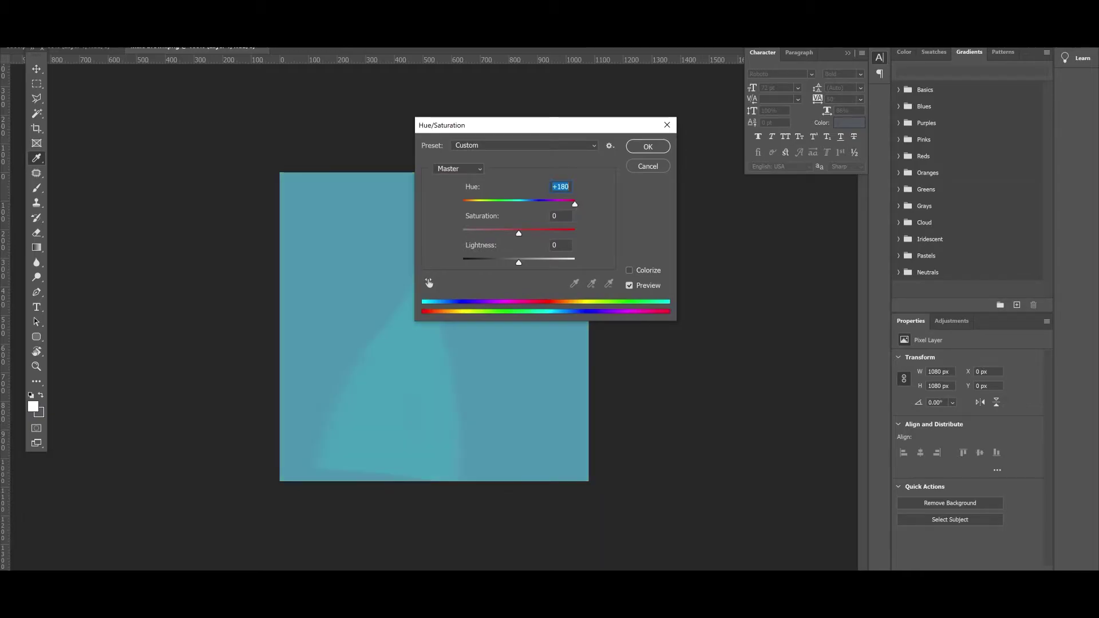
drag(519, 233, 500, 265)
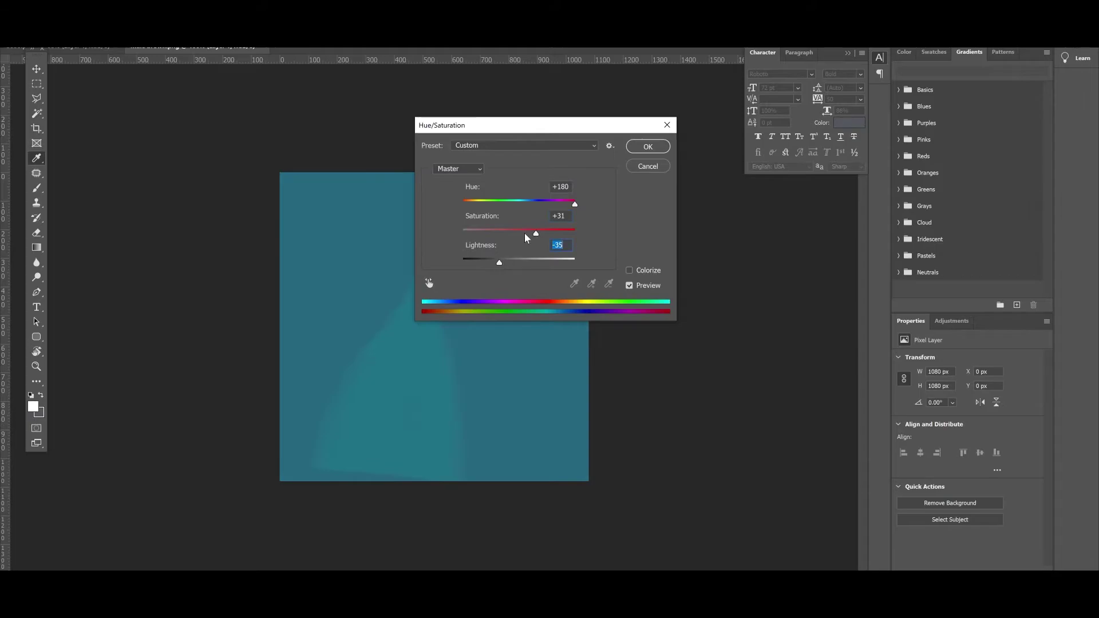
click(642, 149)
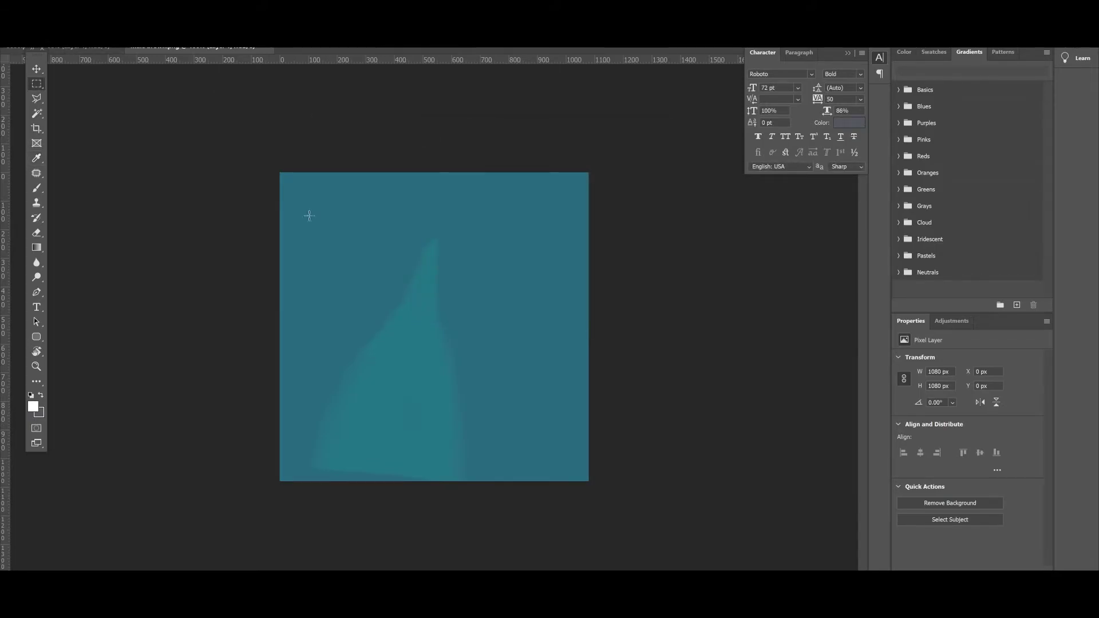
Step: Save the recoloured texture as the JPEG copy aladin.jpg with quality 12 (Maximum) and baseline standard format
click(24, 9)
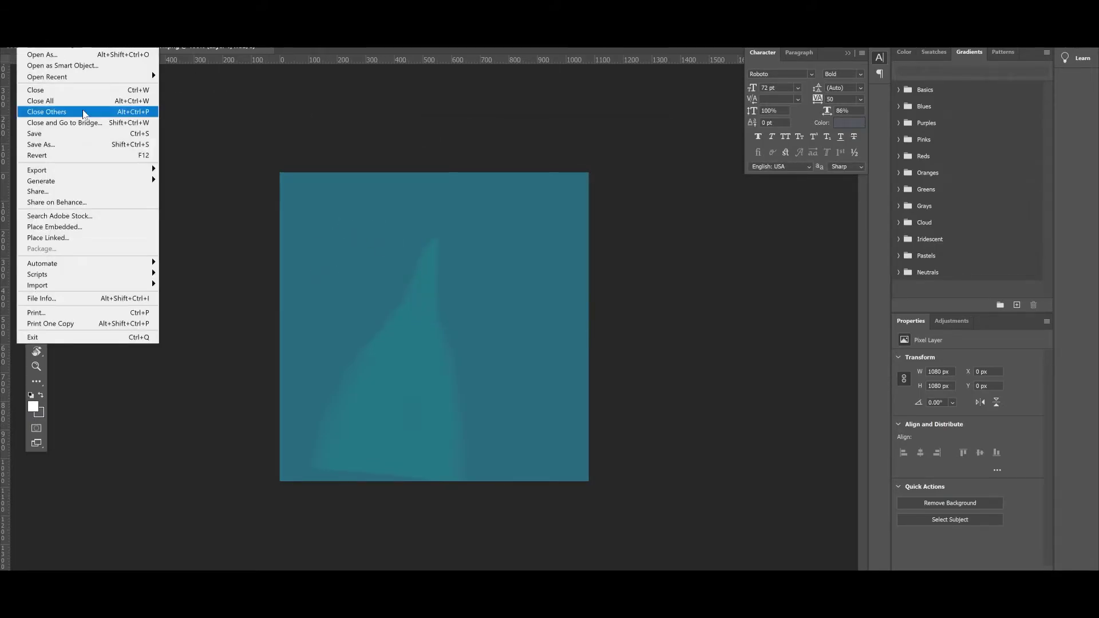
click(84, 146)
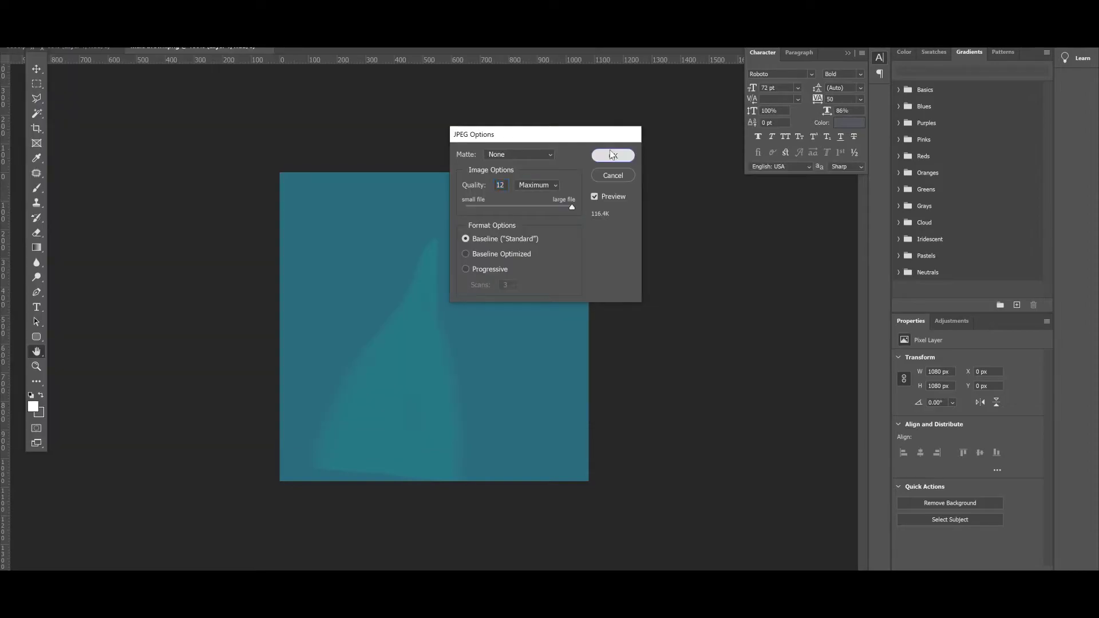
key(Return)
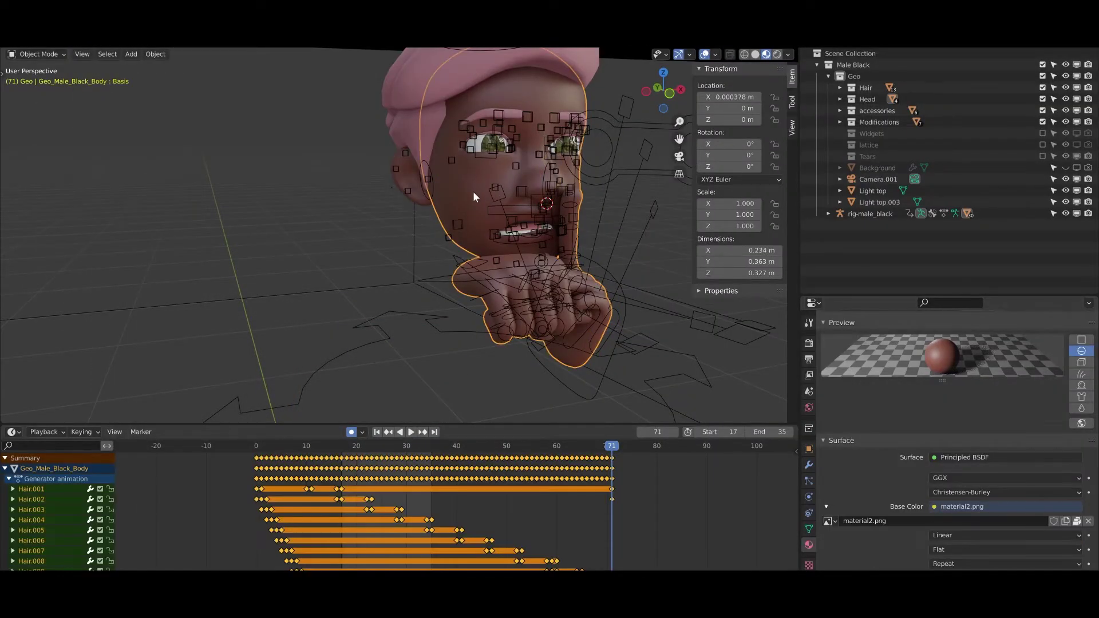
Step: Switch back to Blender and unpack the body material's base colour image material2.png to a file on disk
click(982, 507)
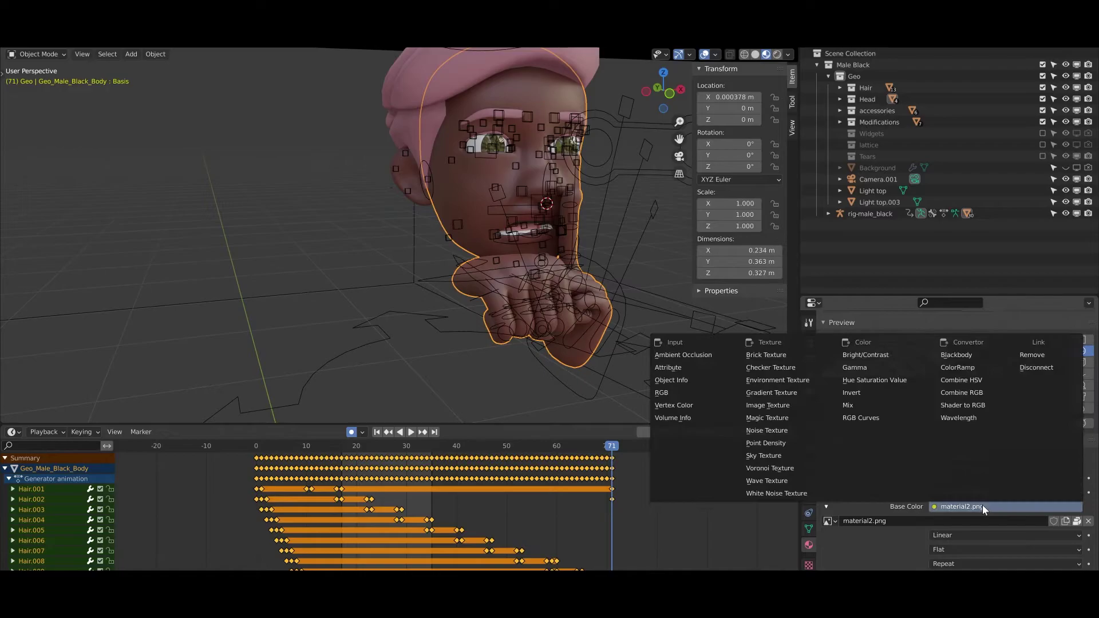
click(829, 521)
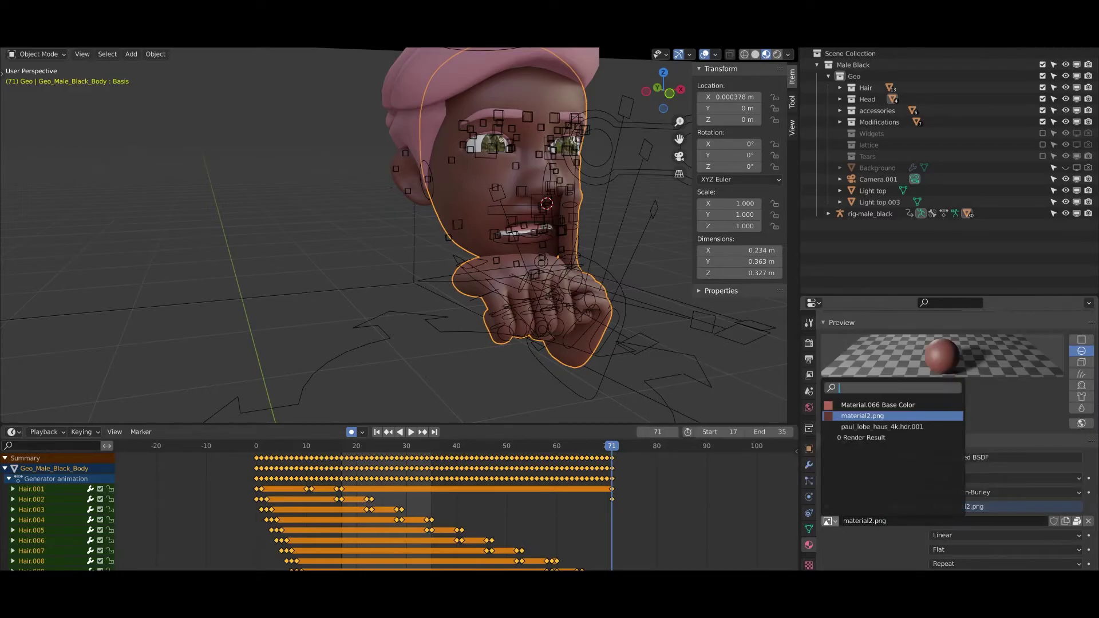
click(1076, 521)
click(967, 527)
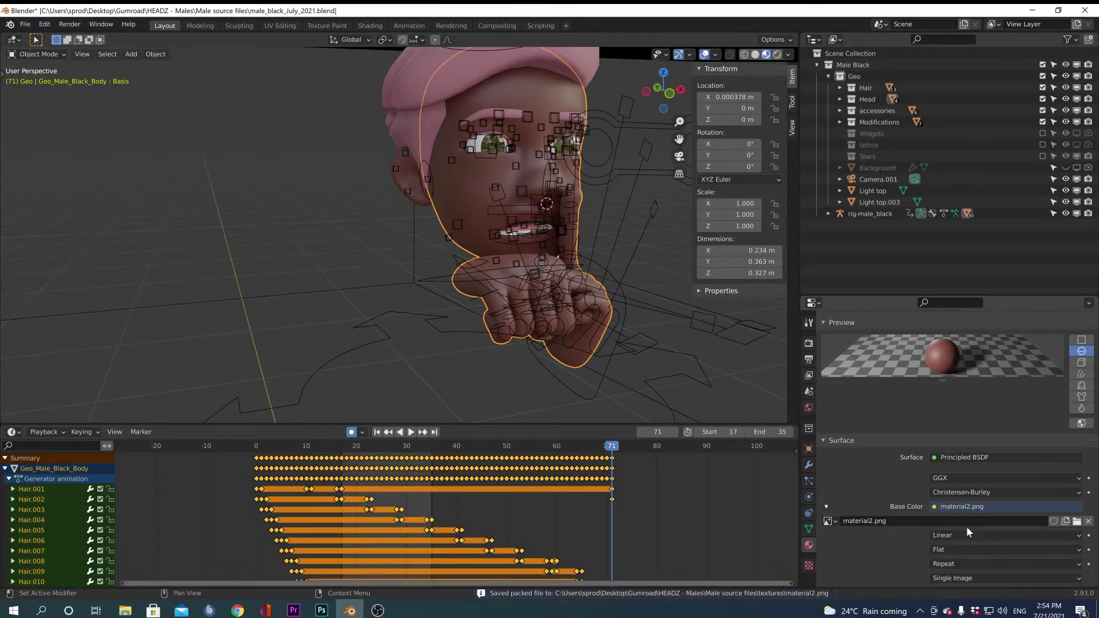
Step: Replace the body material's base colour image with aladin.jpg from the Texture folder in Male source files
click(1076, 521)
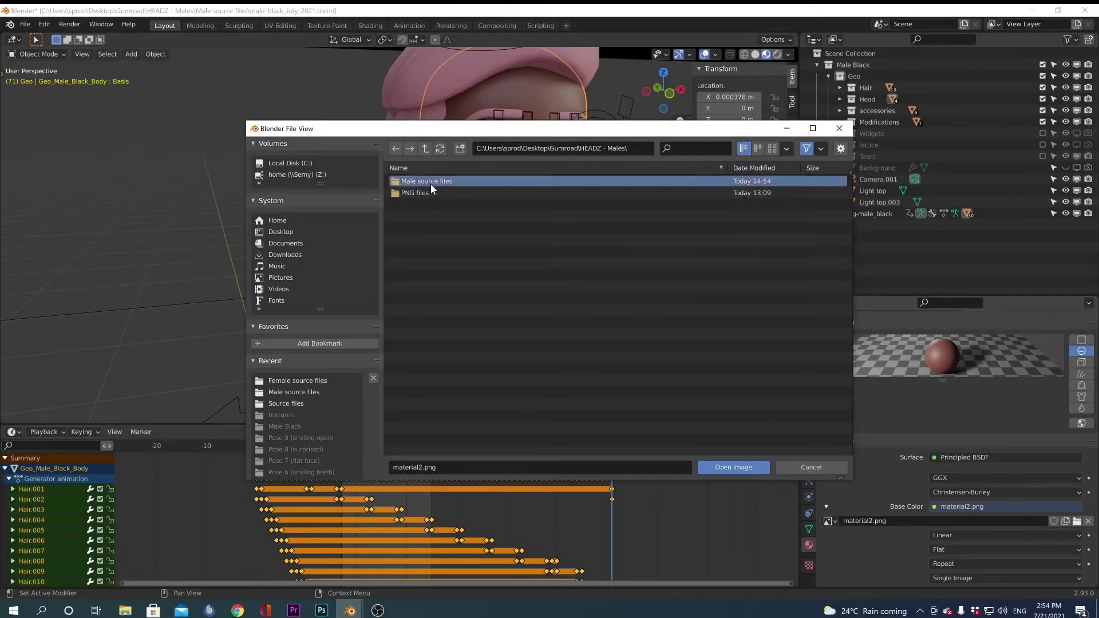
double_click(430, 184)
double_click(428, 185)
double_click(422, 181)
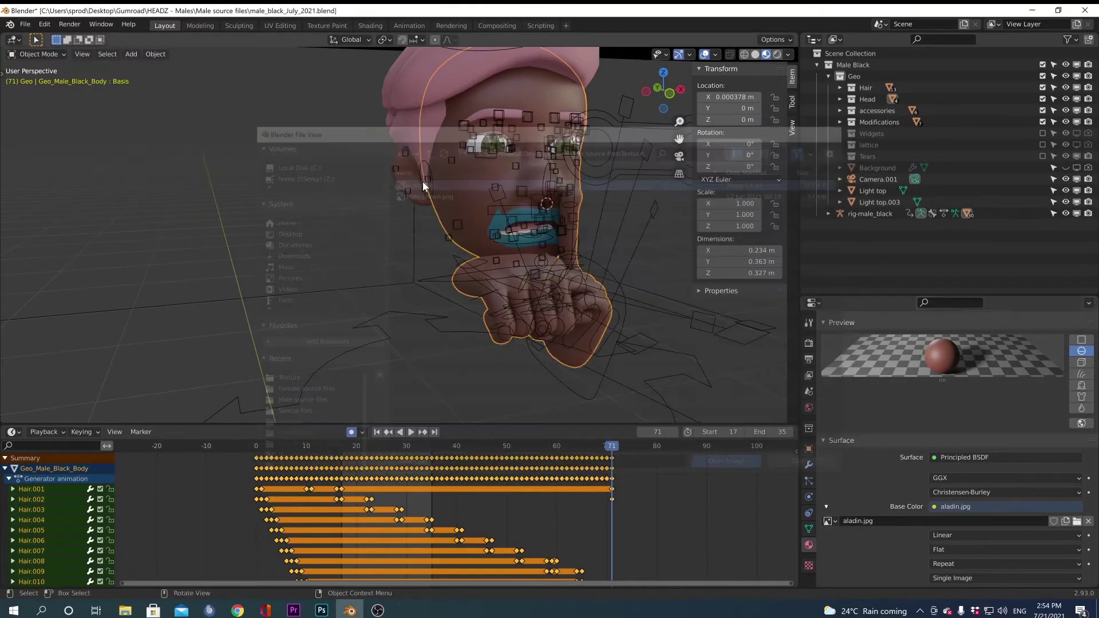
scroll(521, 225, up, 6)
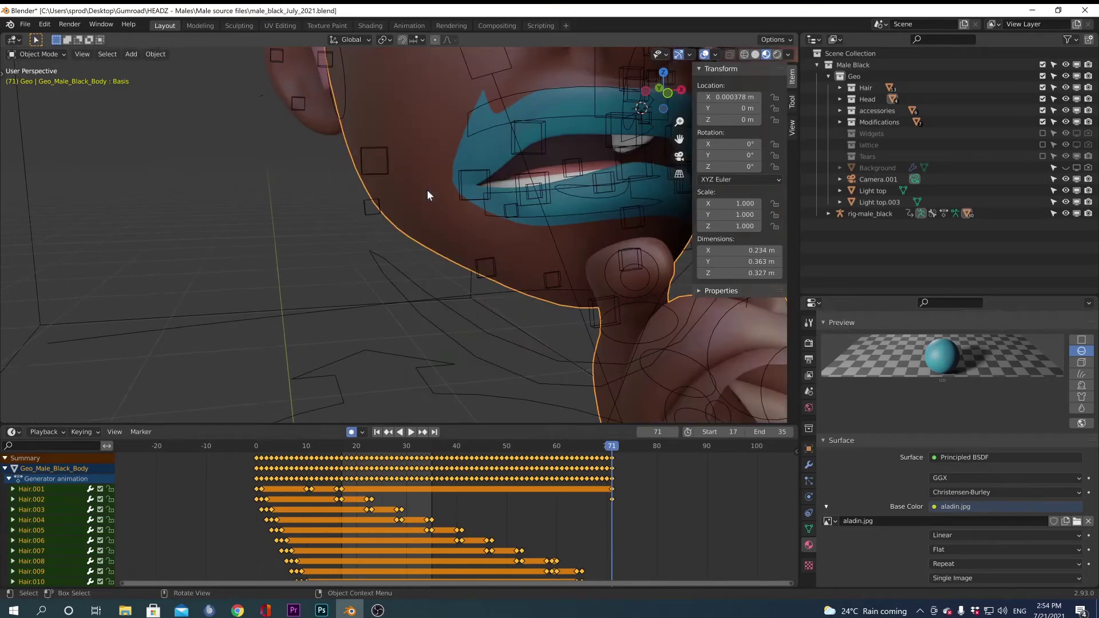
scroll(426, 190, down, 8)
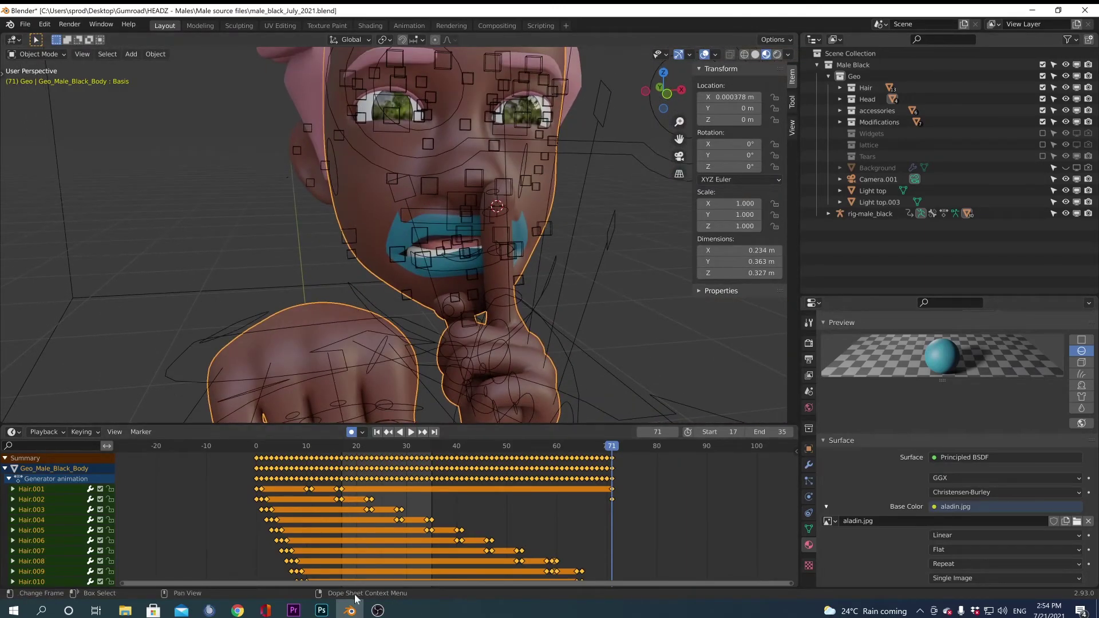
Step: Switch to Photoshop, sample the texture's plain blue area as the foreground colour and copy its hex code 25677e
click(328, 607)
click(32, 407)
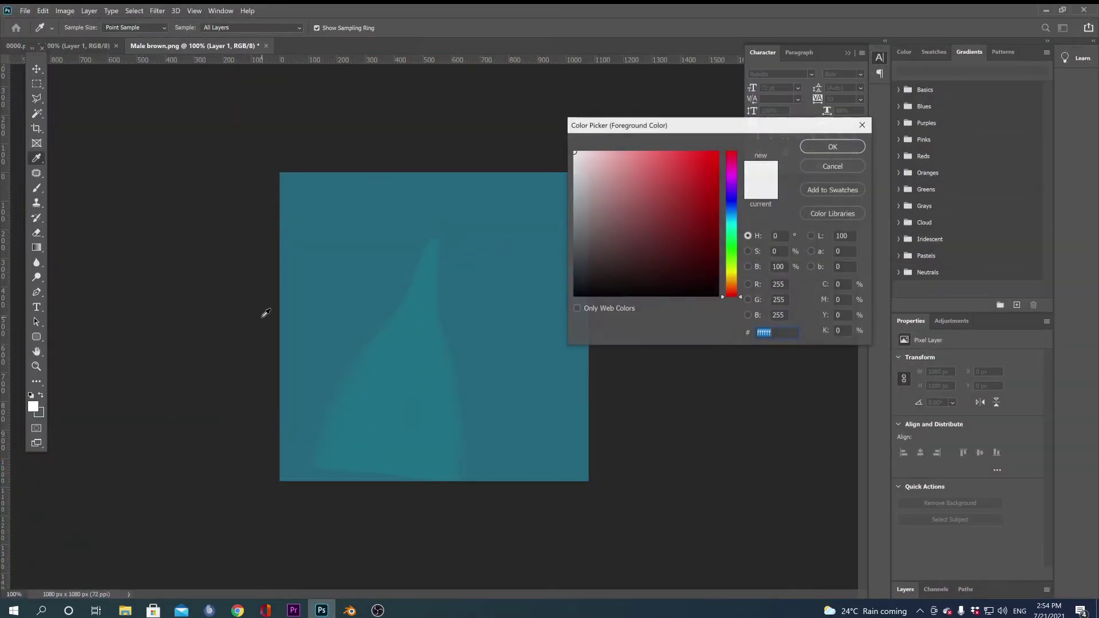
click(292, 297)
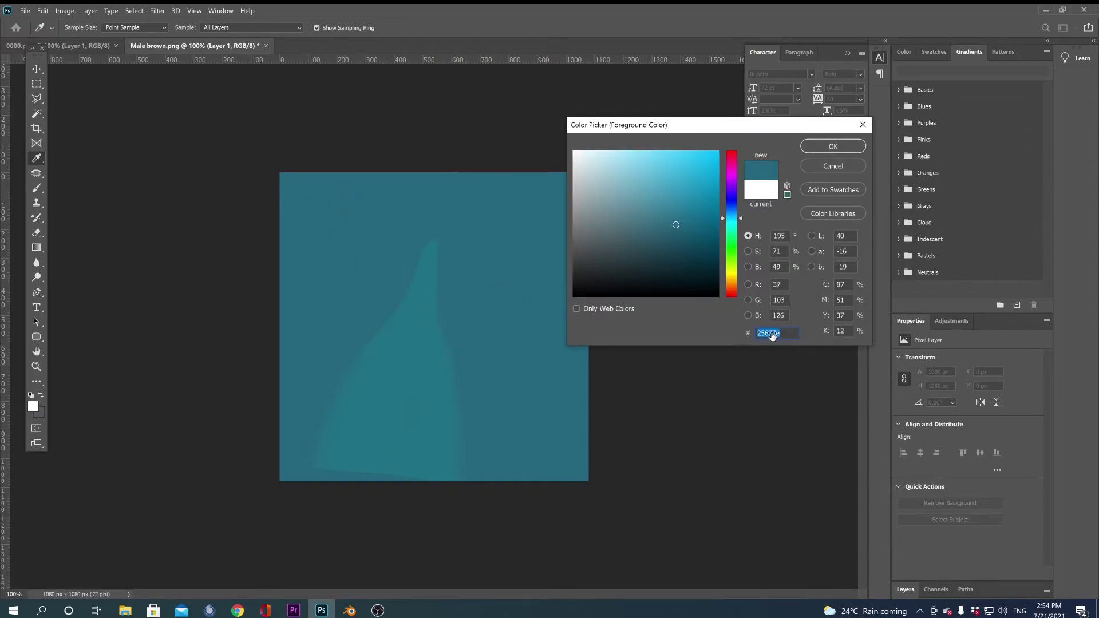
click(833, 147)
click(1046, 11)
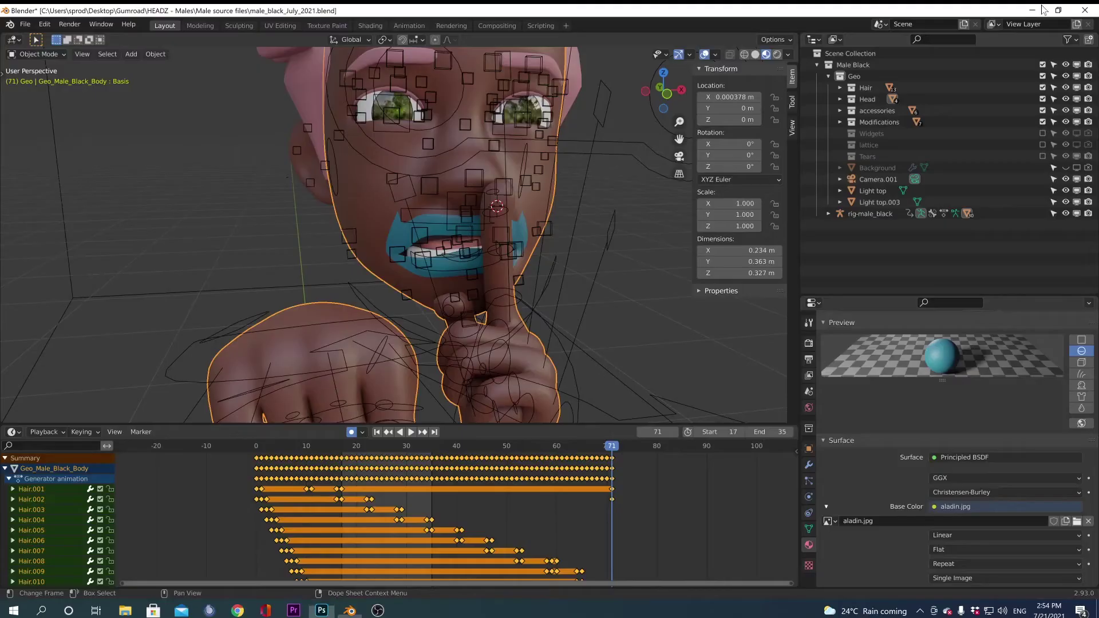
Step: Return to Blender, select the ears and set the base colour of mat_male_black_body to hex 25677e
click(313, 180)
click(303, 170)
scroll(298, 179, down, 3)
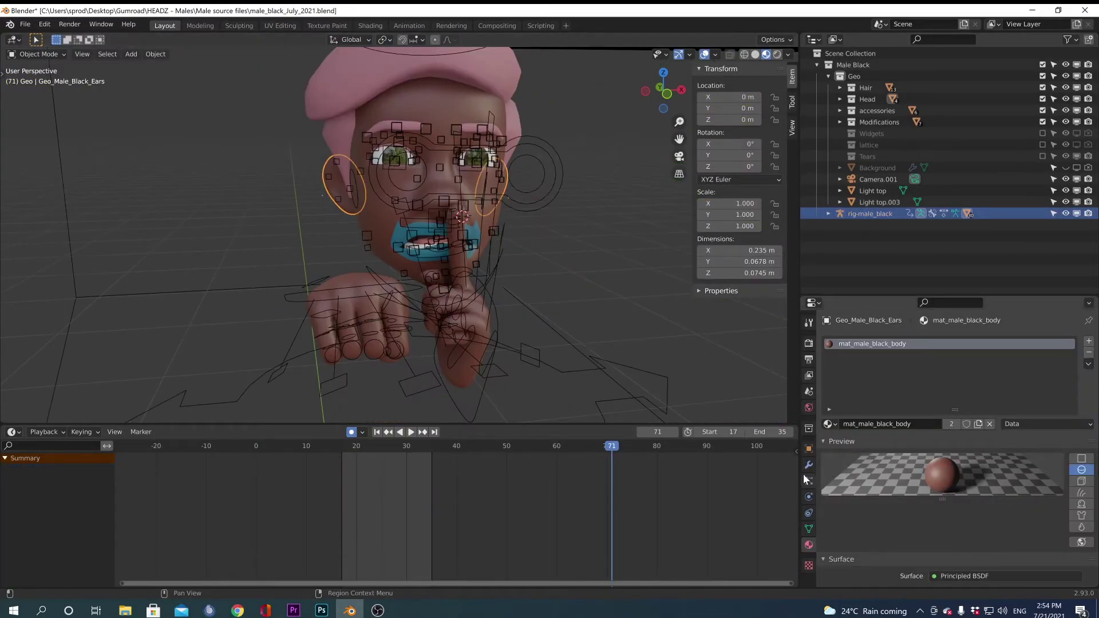
scroll(827, 489, down, 5)
click(961, 522)
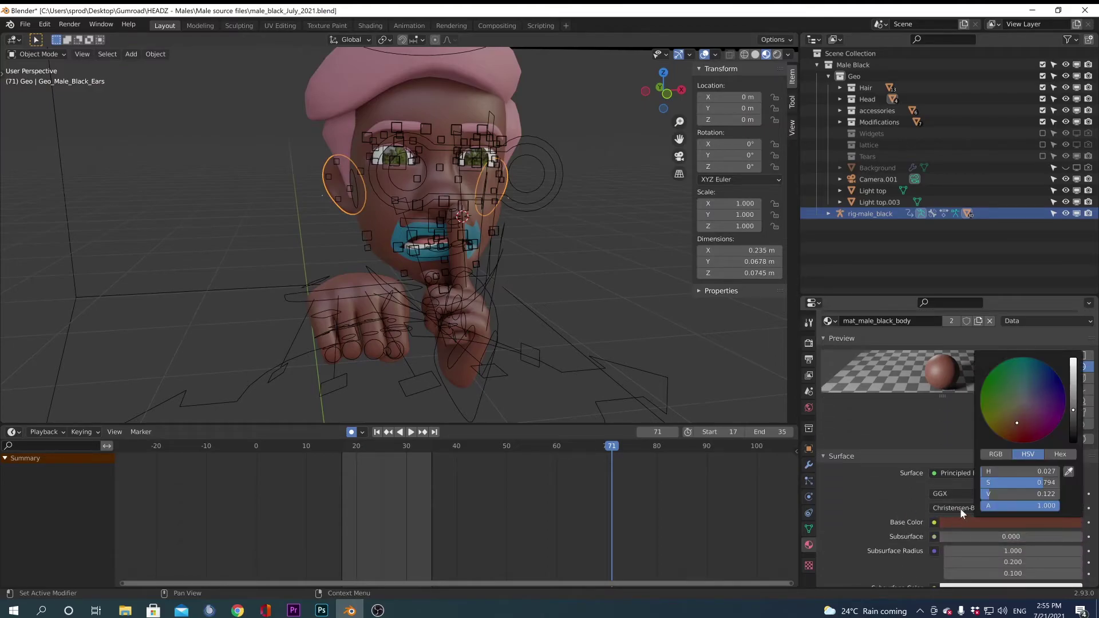
click(1063, 457)
click(1039, 473)
key(ctrl+v)
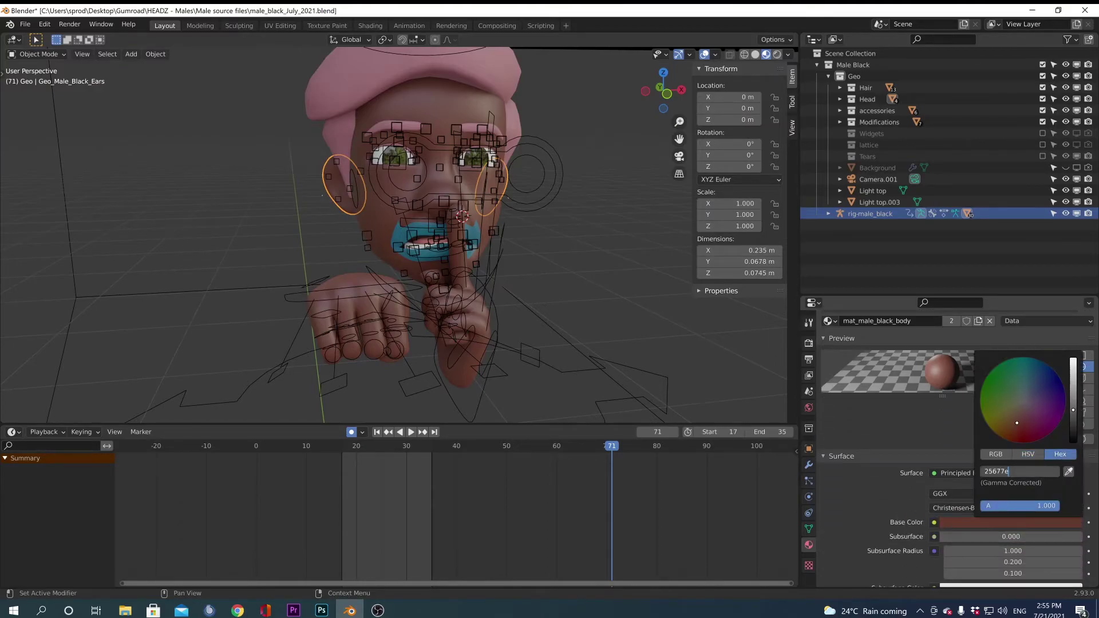
key(Return)
scroll(468, 215, up, 3)
scroll(463, 215, up, 6)
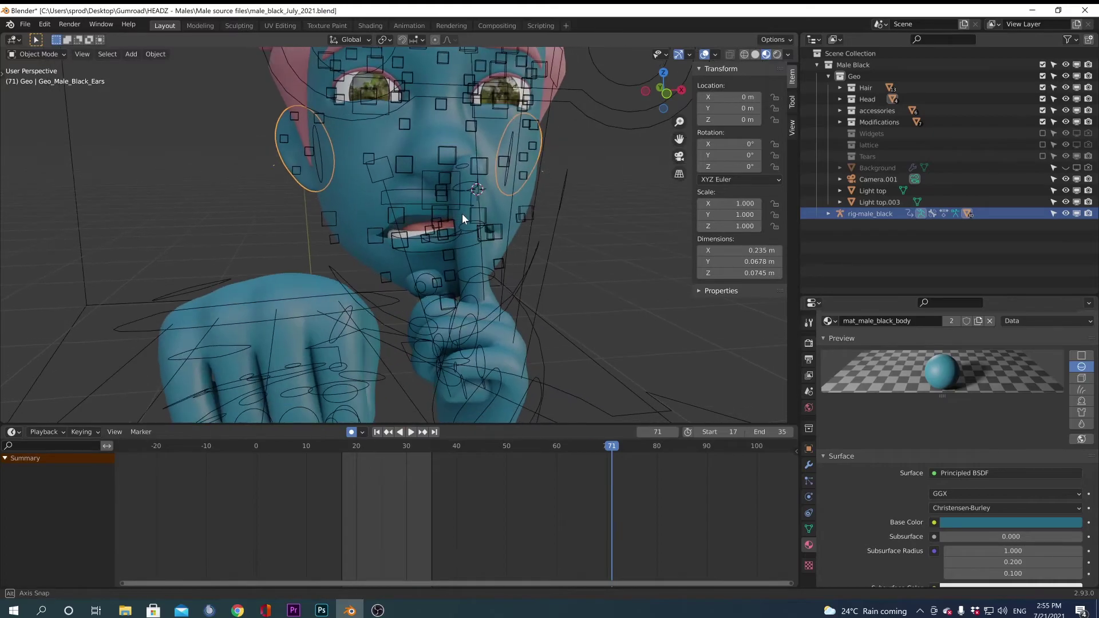
Step: Change the base colour of mat_male_black_body to a reddish brown, hex 7E3625
scroll(414, 213, down, 3)
middle_drag(414, 214, 475, 234)
scroll(470, 235, down, 6)
scroll(459, 239, down, 3)
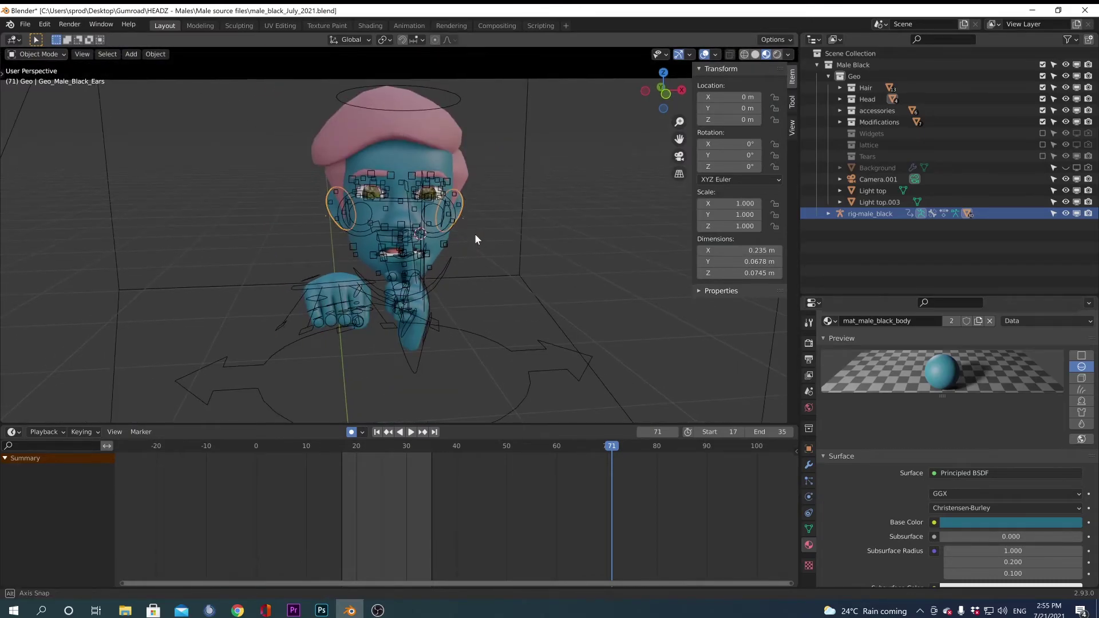
click(973, 523)
mouse_move(1041, 386)
mouse_down()
mouse_move(1006, 377)
mouse_move(996, 410)
mouse_move(1027, 432)
mouse_up()
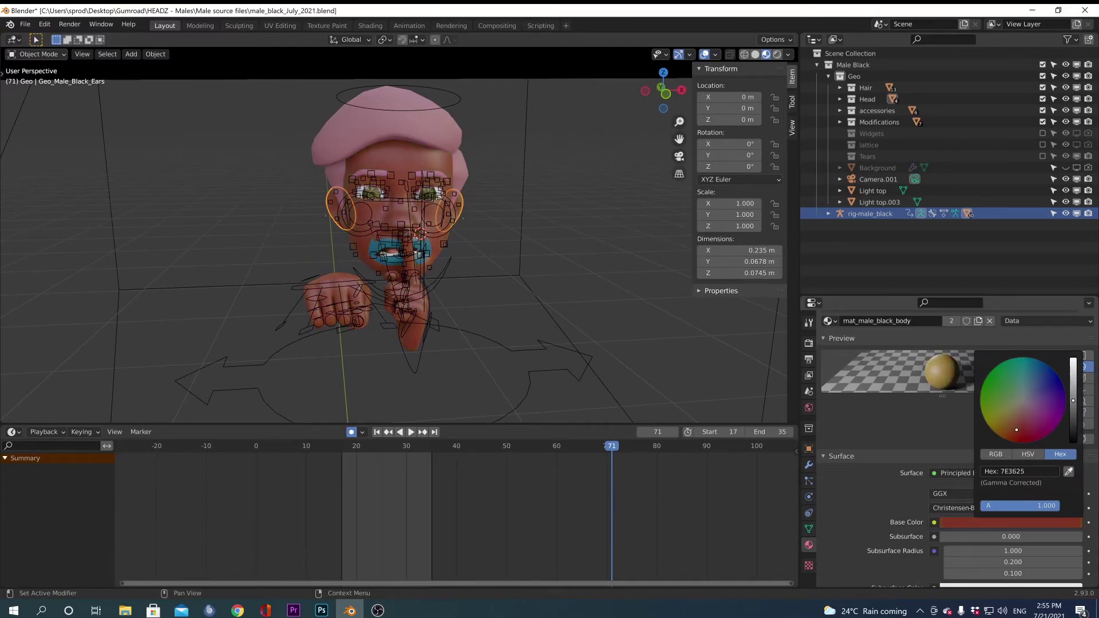
Step: Undo the reddish brown base colour change on mat_male_black_body to restore the blue body colour
scroll(380, 240, up, 4)
middle_drag(385, 246, 396, 245)
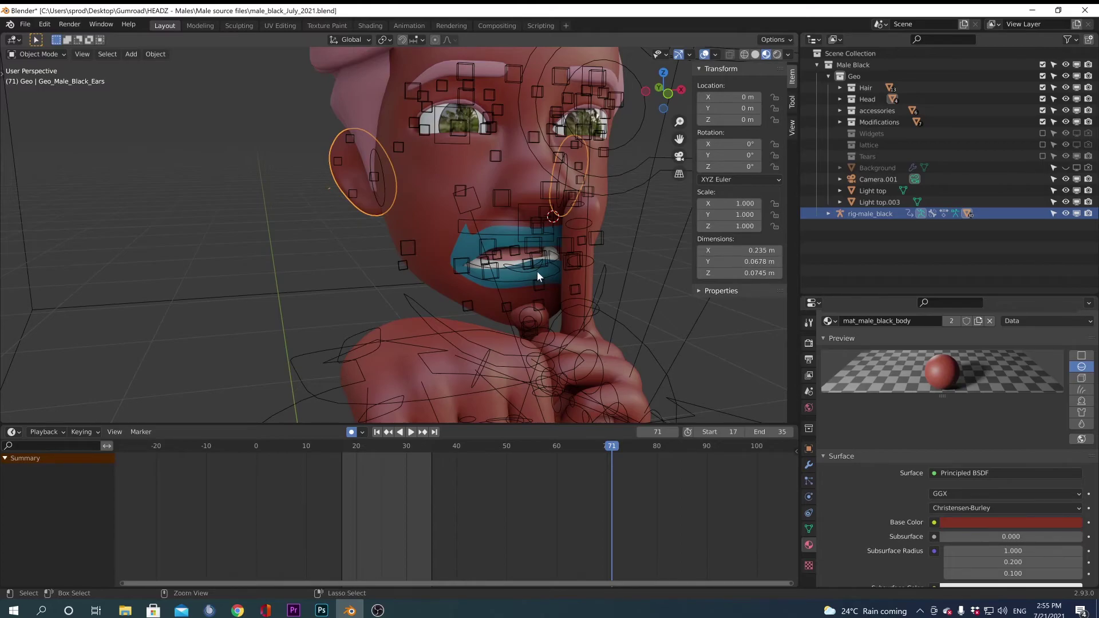
key(ctrl+z)
scroll(334, 224, down, 2)
scroll(334, 224, down, 2)
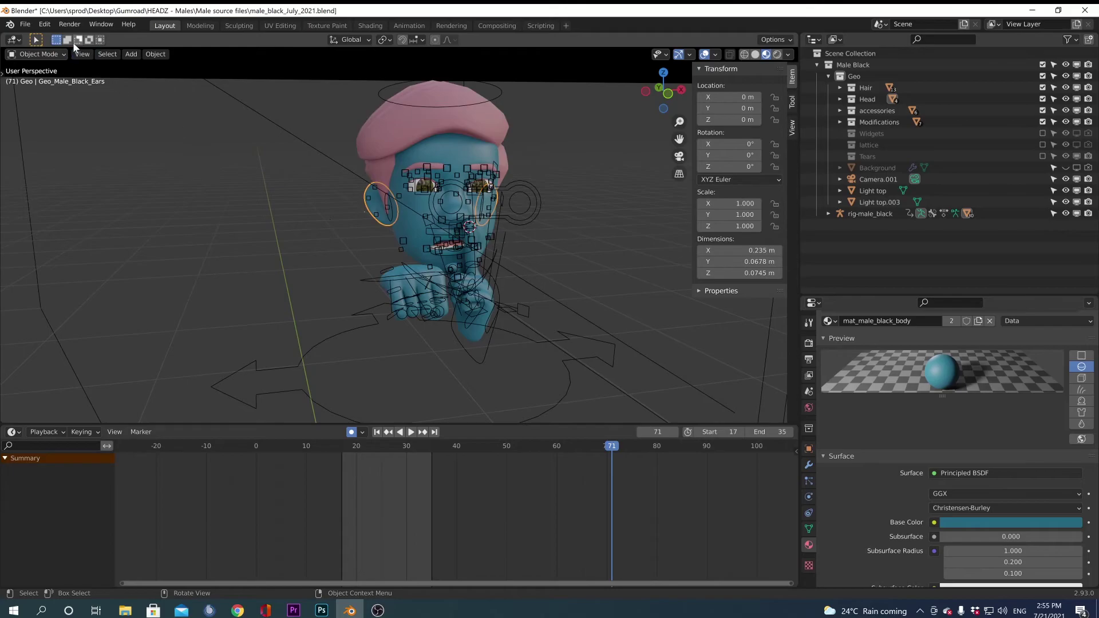
Step: Render the current frame as a still image to check the blue character, and close the render window
click(69, 24)
click(86, 37)
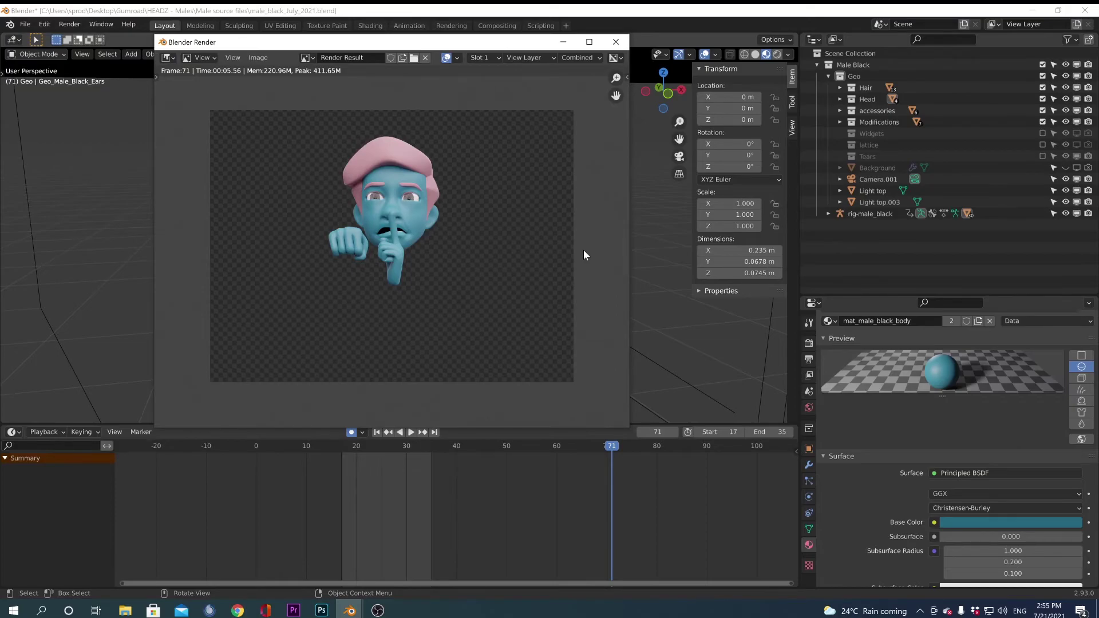
click(616, 41)
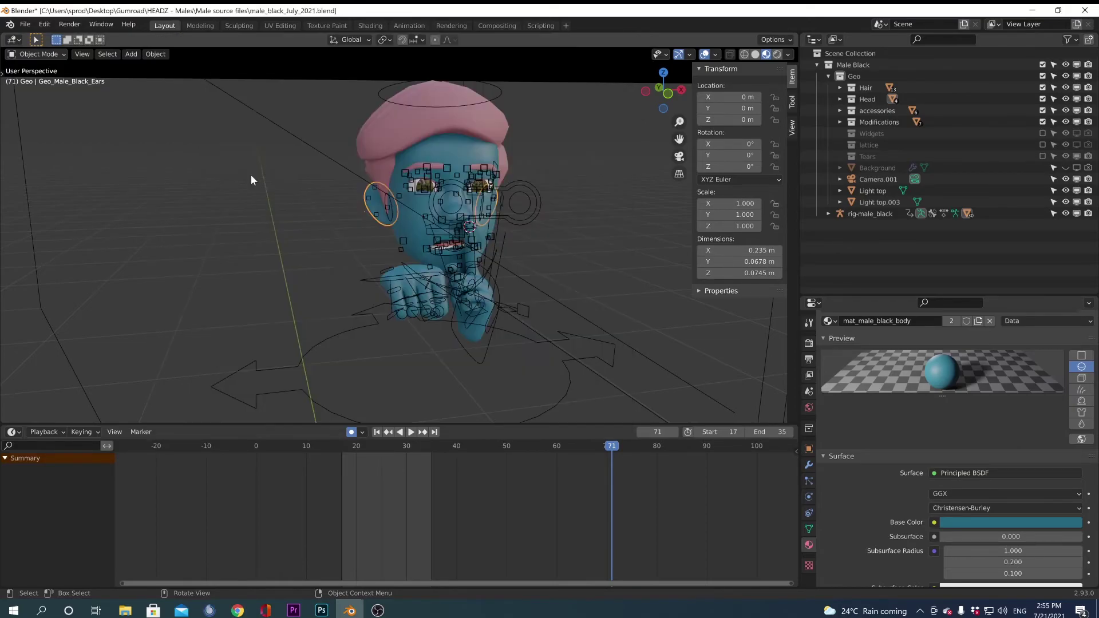
Step: Switch to Photoshop and bring up the 0000 document containing the rendered head with dark hair
click(125, 610)
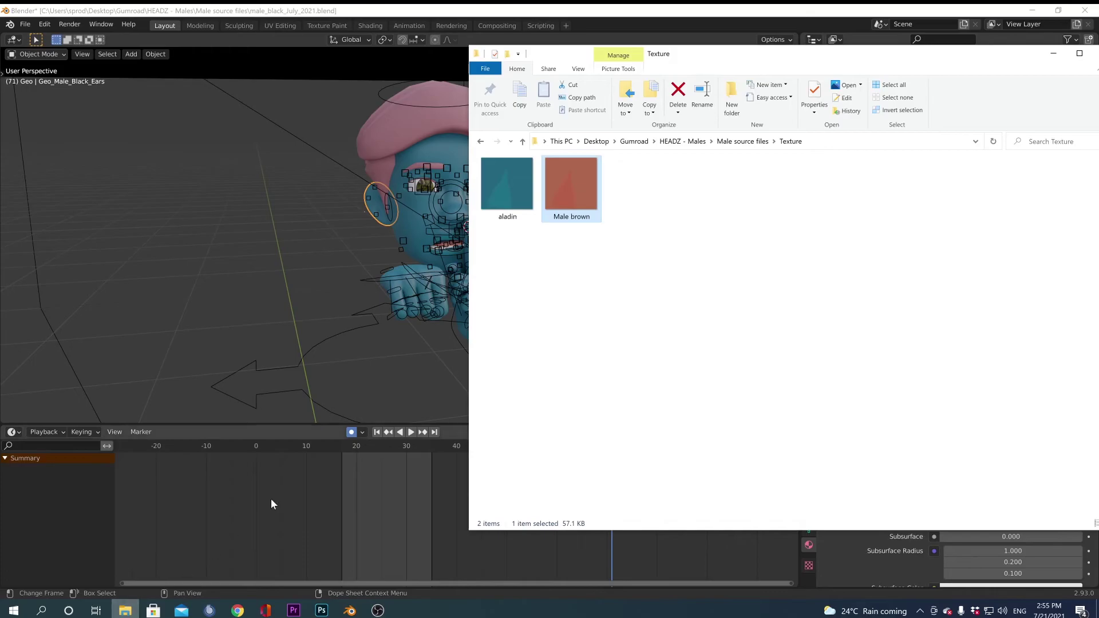
click(321, 611)
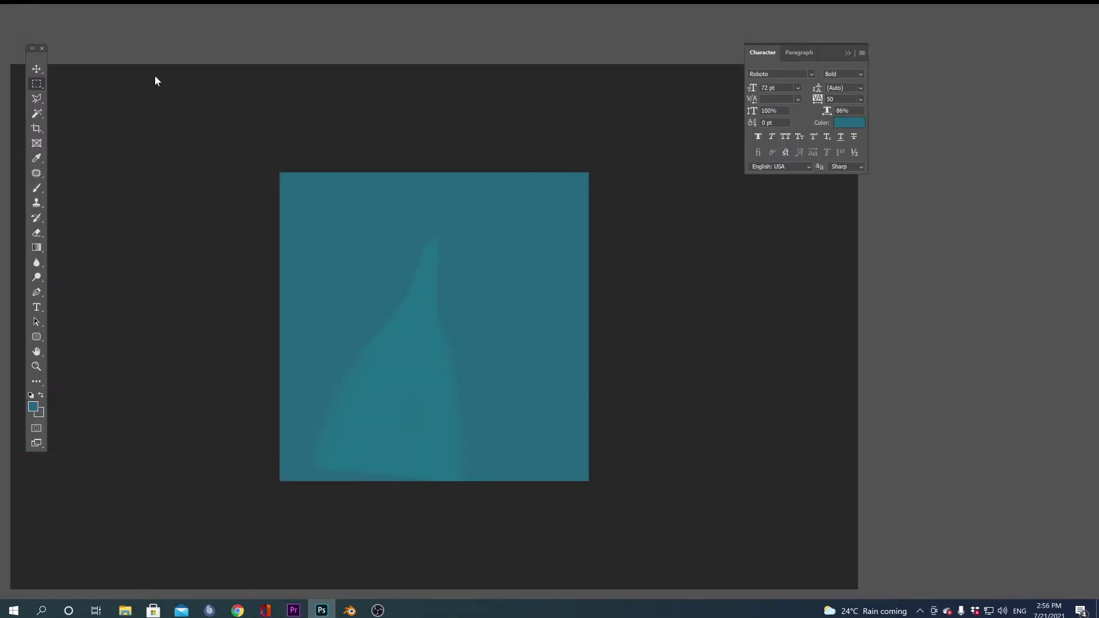
click(81, 45)
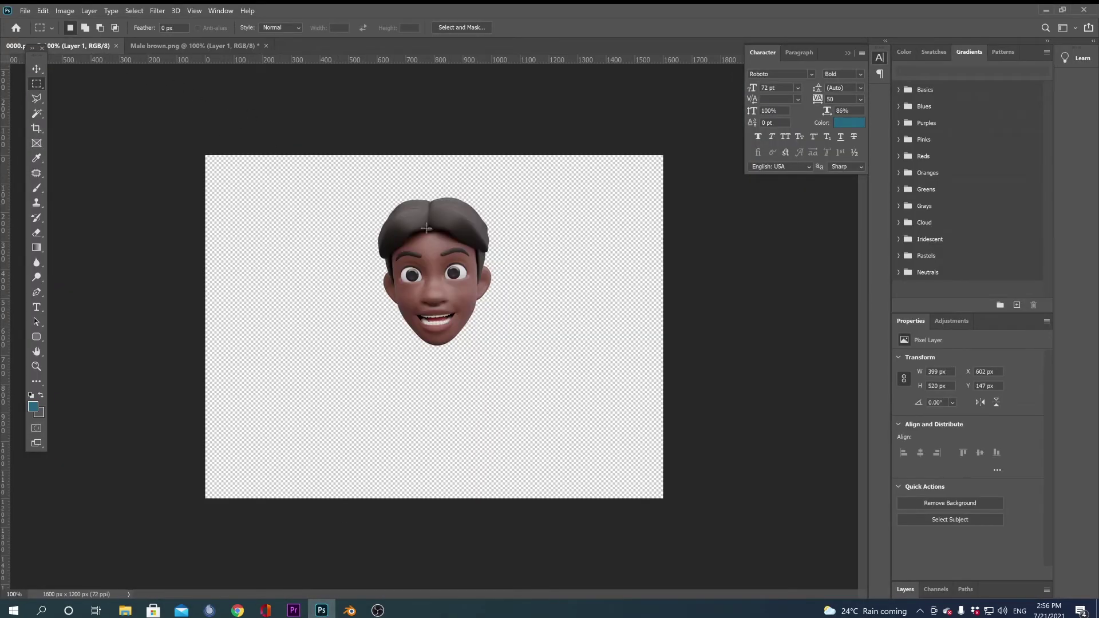
Step: Add a Brightness/Contrast adjustment layer over the rendered head, with brightness 30 and contrast 26
click(89, 11)
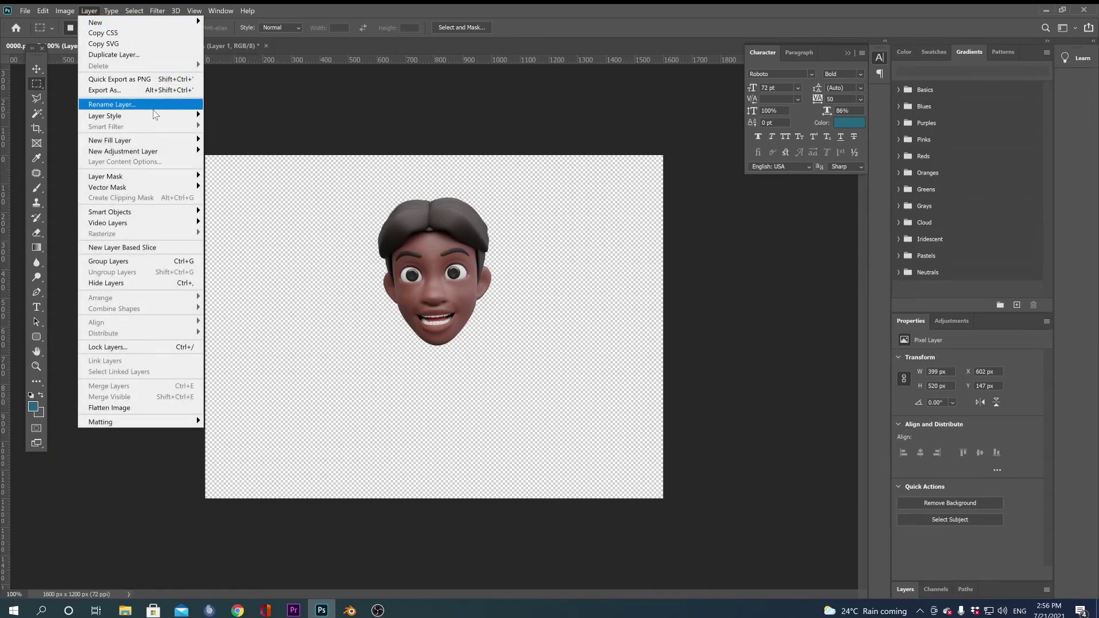
mouse_move(155, 151)
click(241, 150)
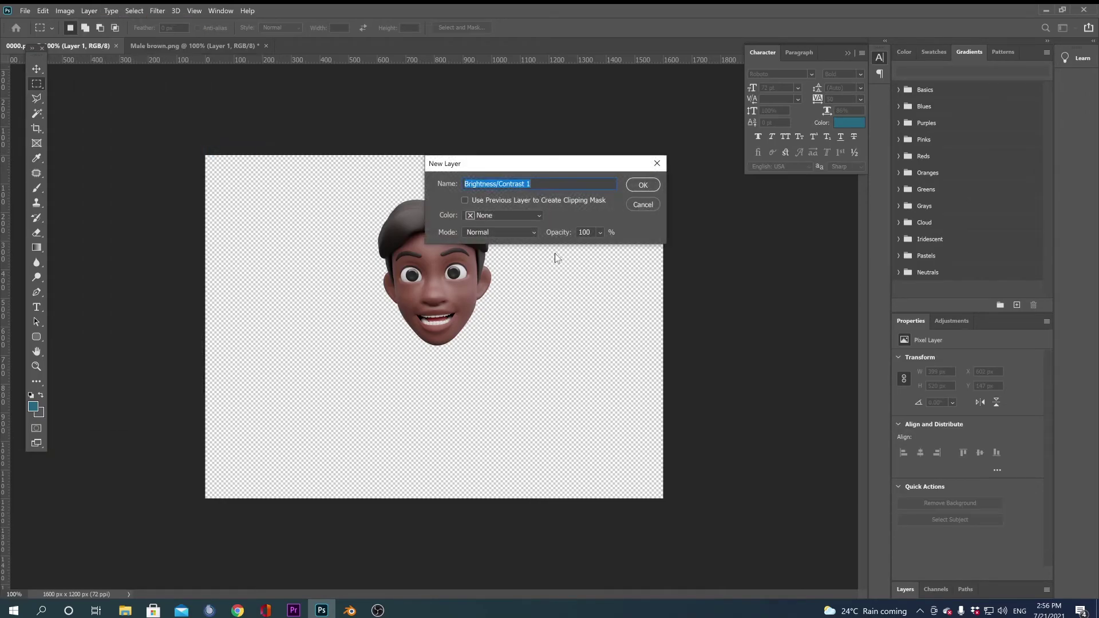
click(635, 184)
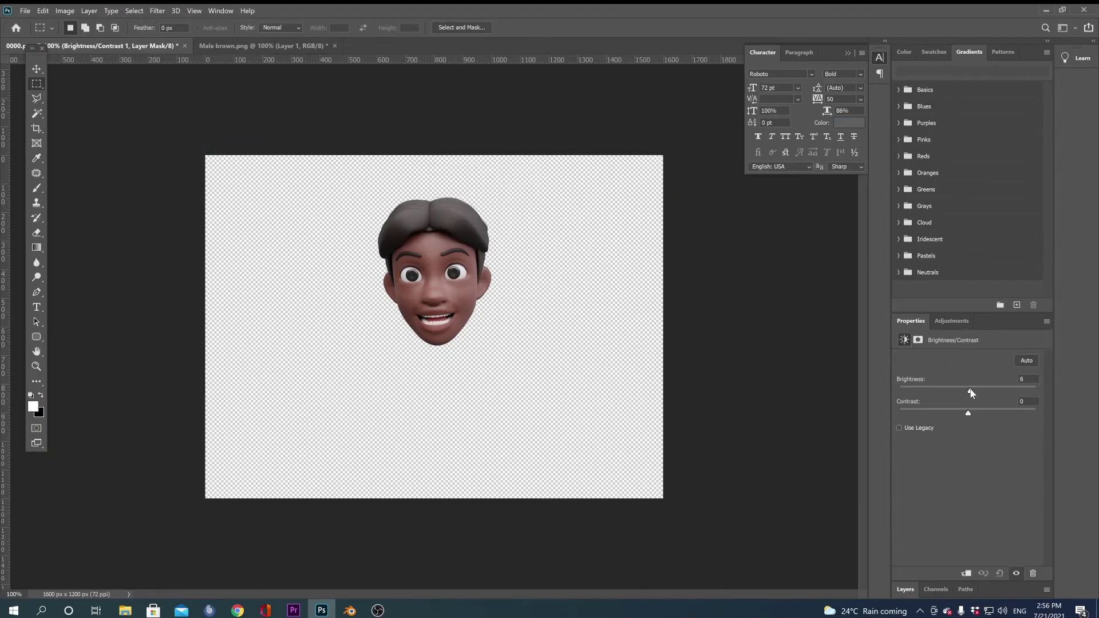
drag(971, 392, 979, 390)
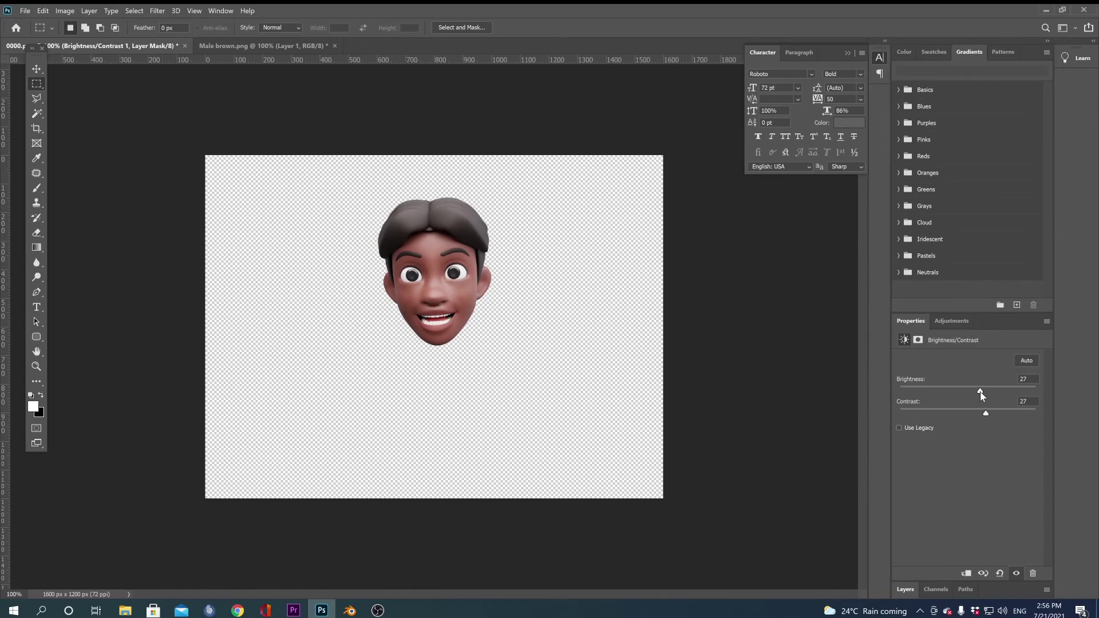
mouse_move(980, 392)
mouse_down()
mouse_move(981, 412)
mouse_move(983, 393)
mouse_up()
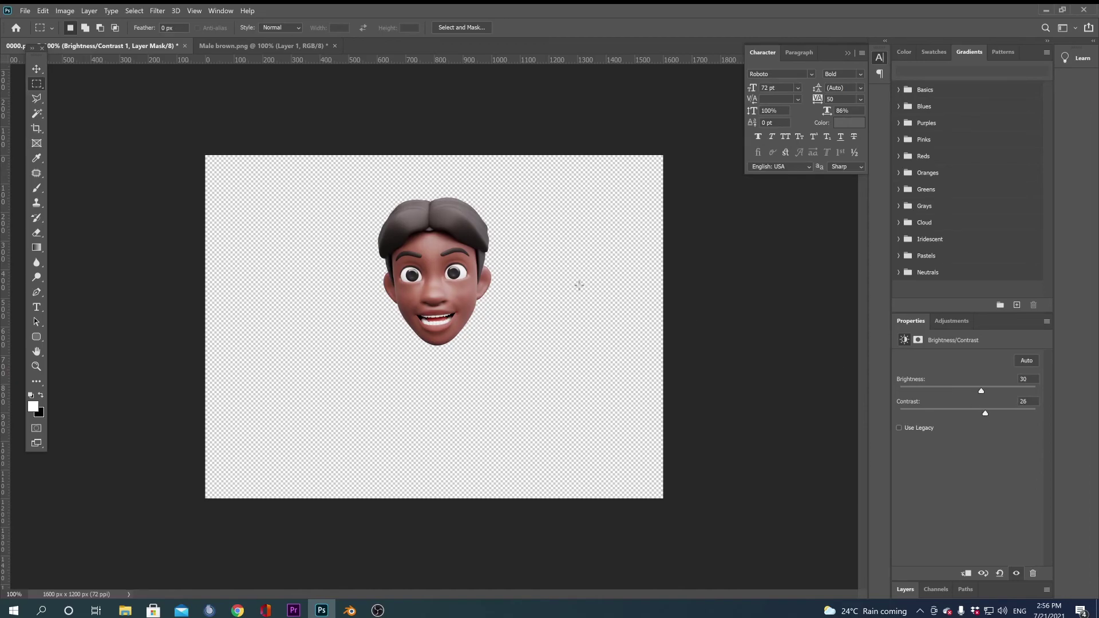